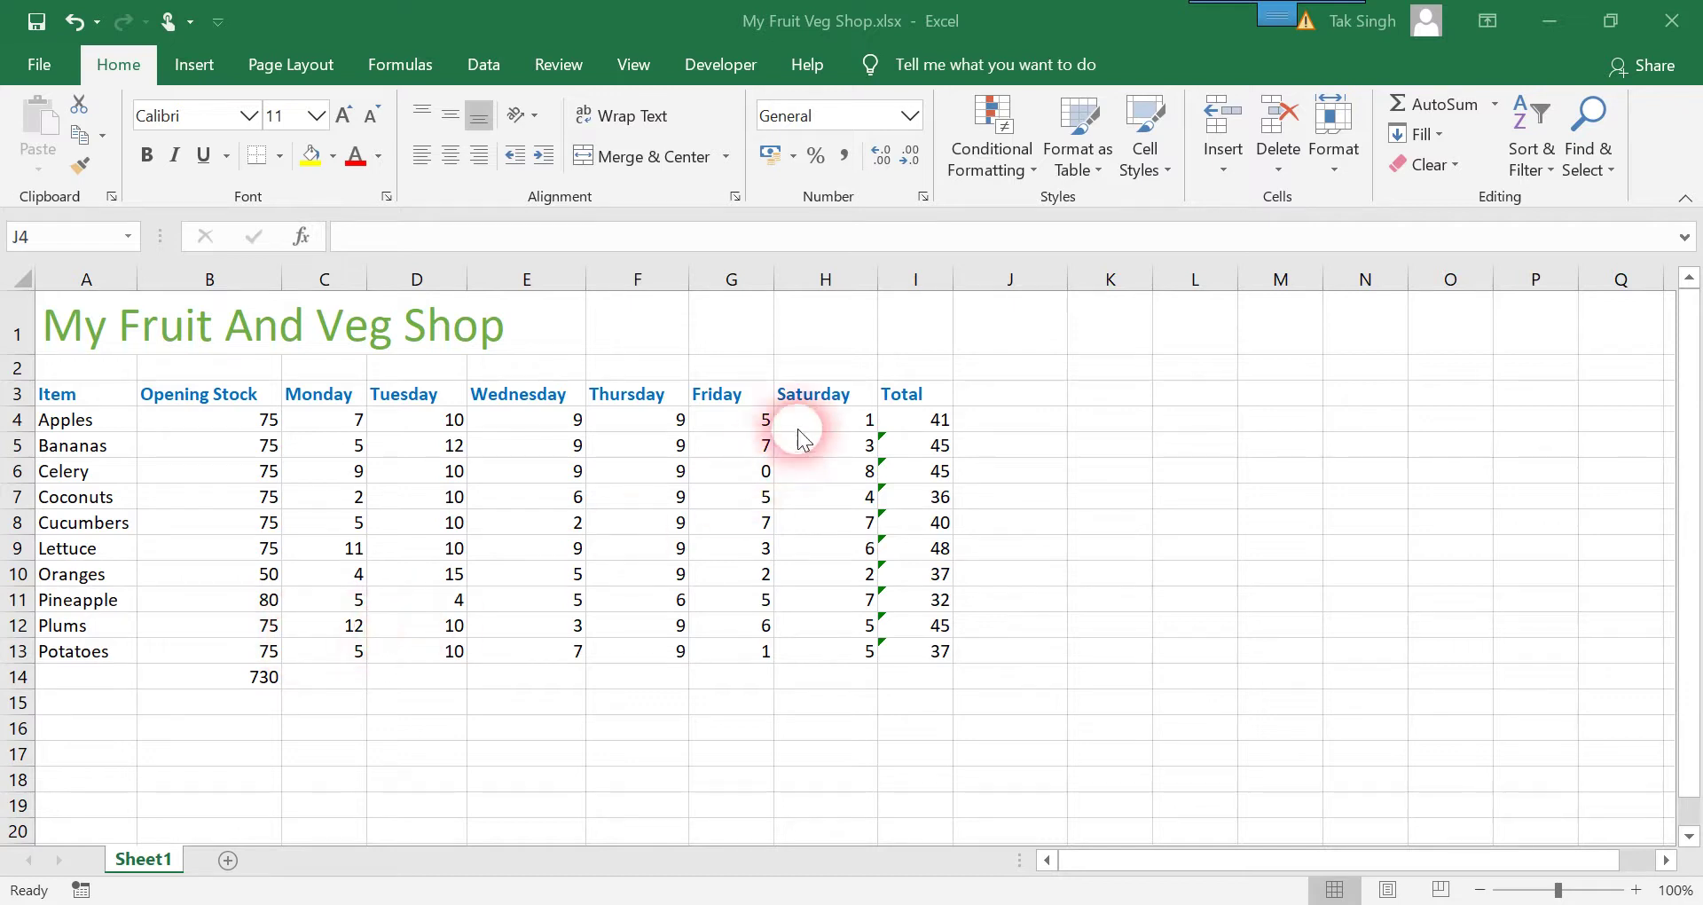
Step: Enter a 'Closing Stock' heading in J3 and begin the Apples formula in J4
left_click(1020, 400)
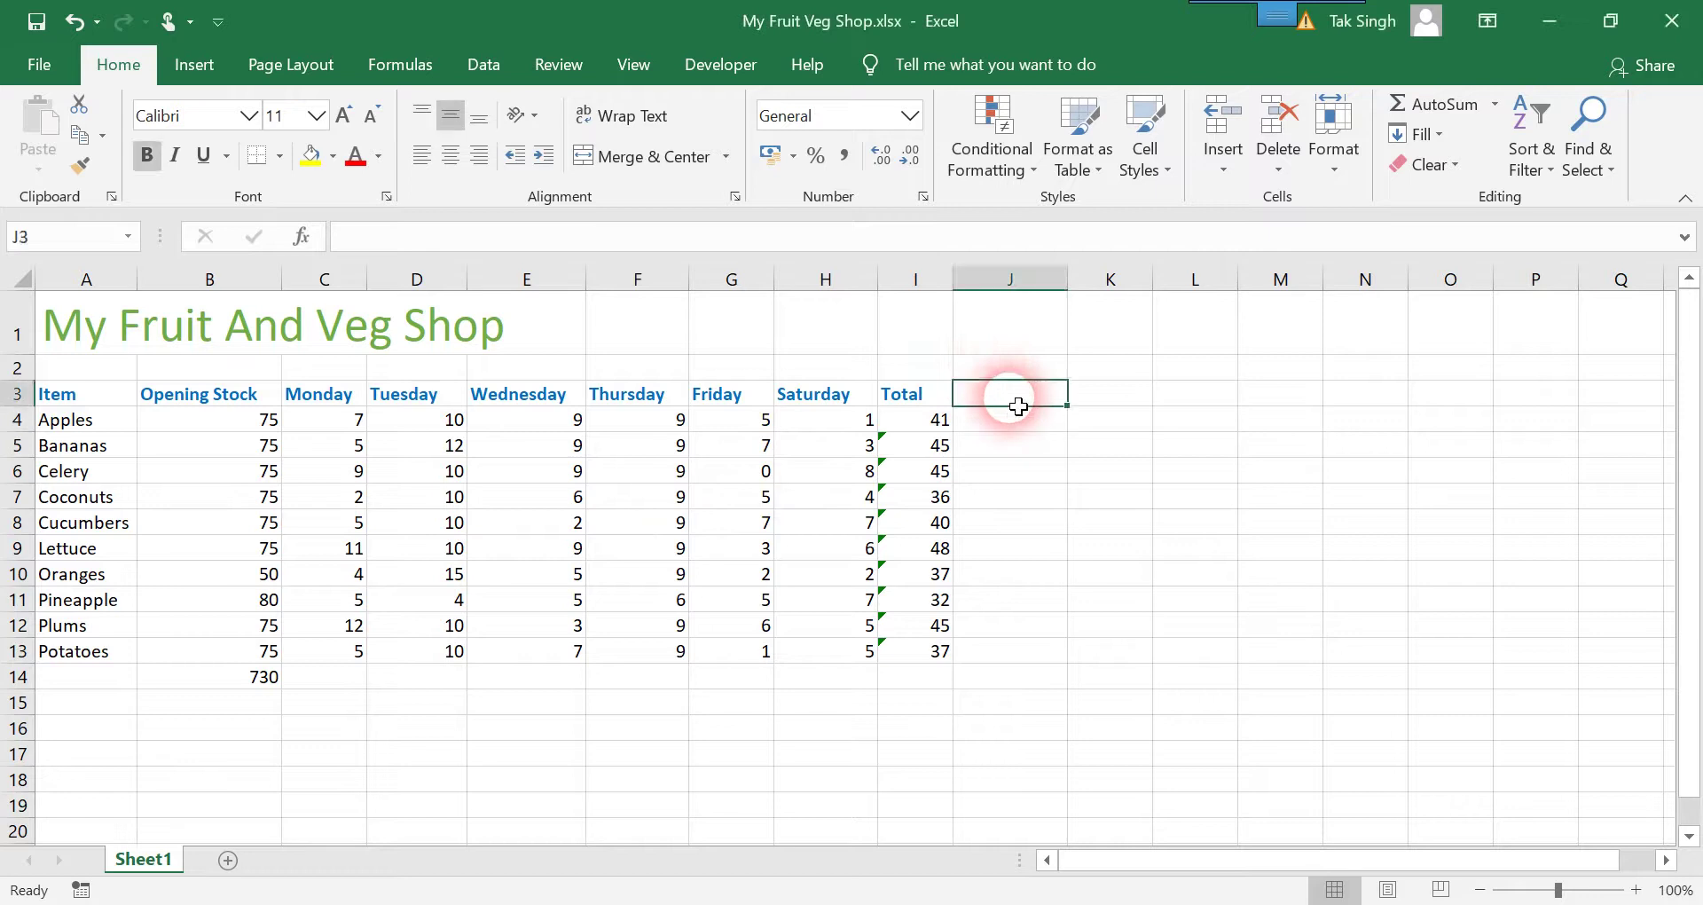
type("Cl")
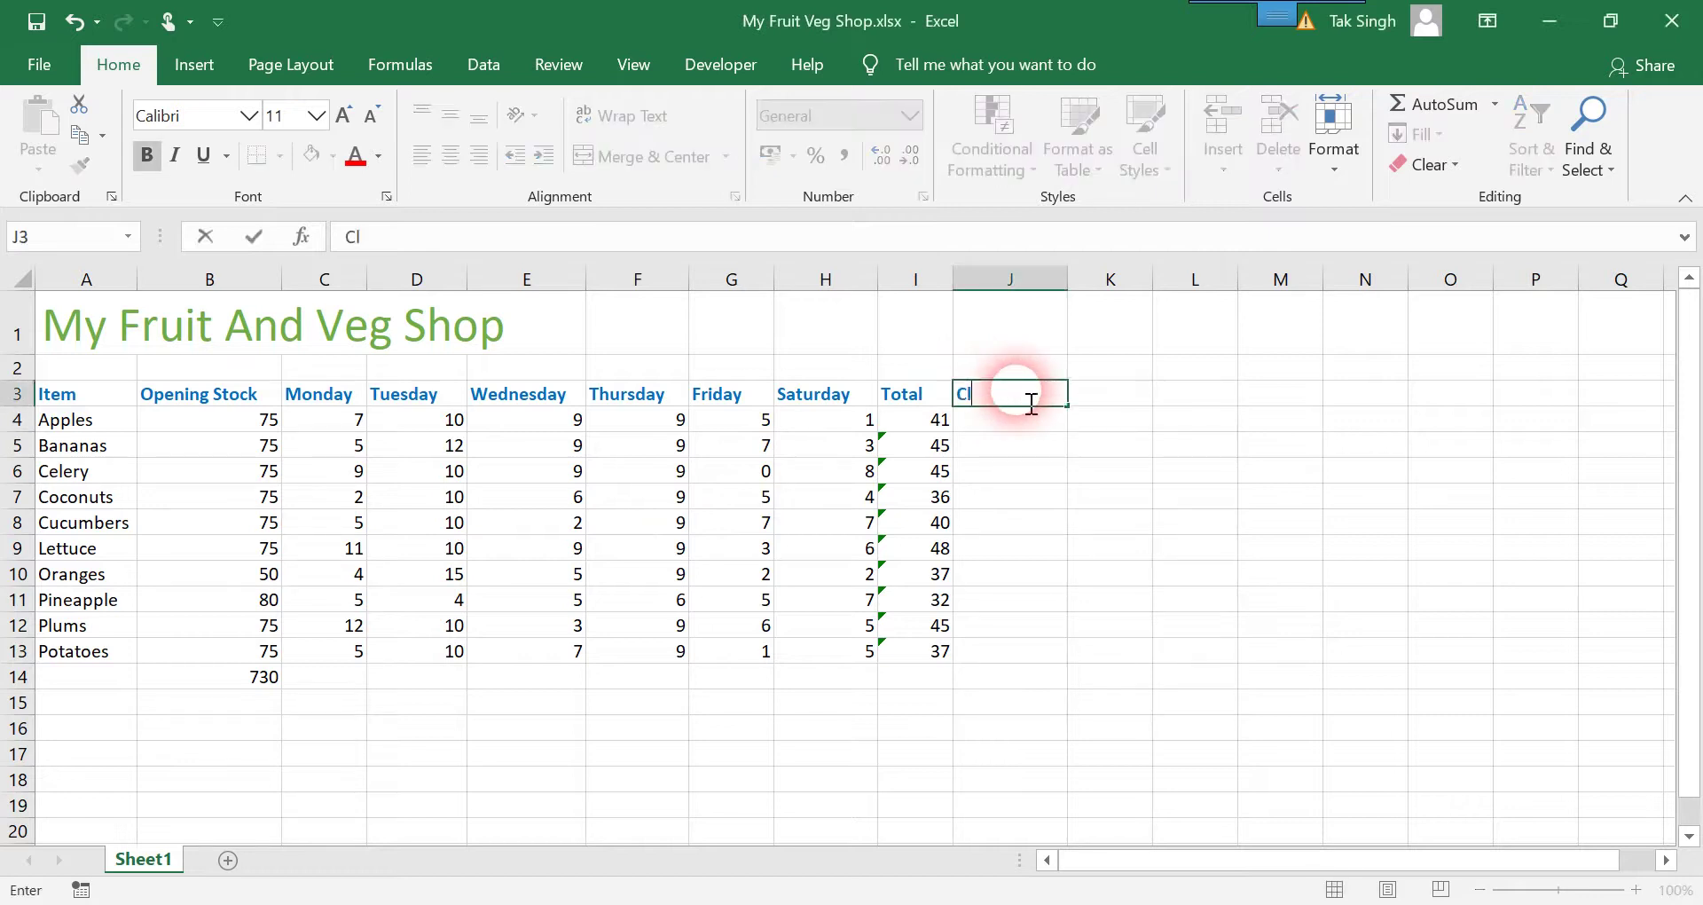
type("osing Sto")
type("ck")
key("Return")
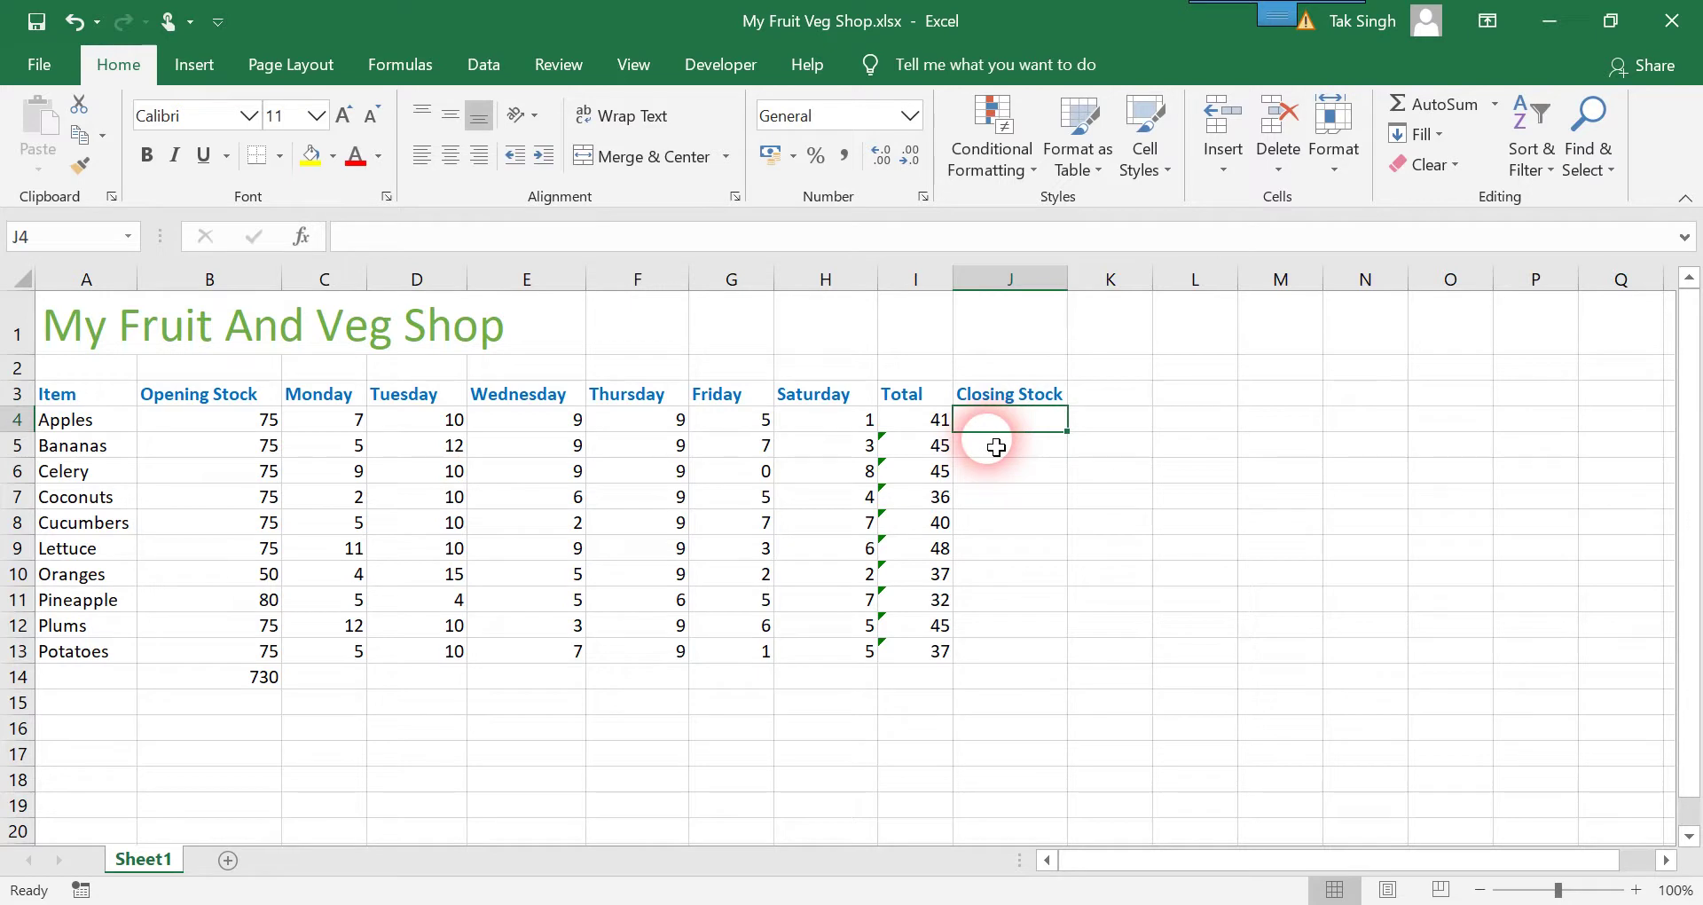
type("=")
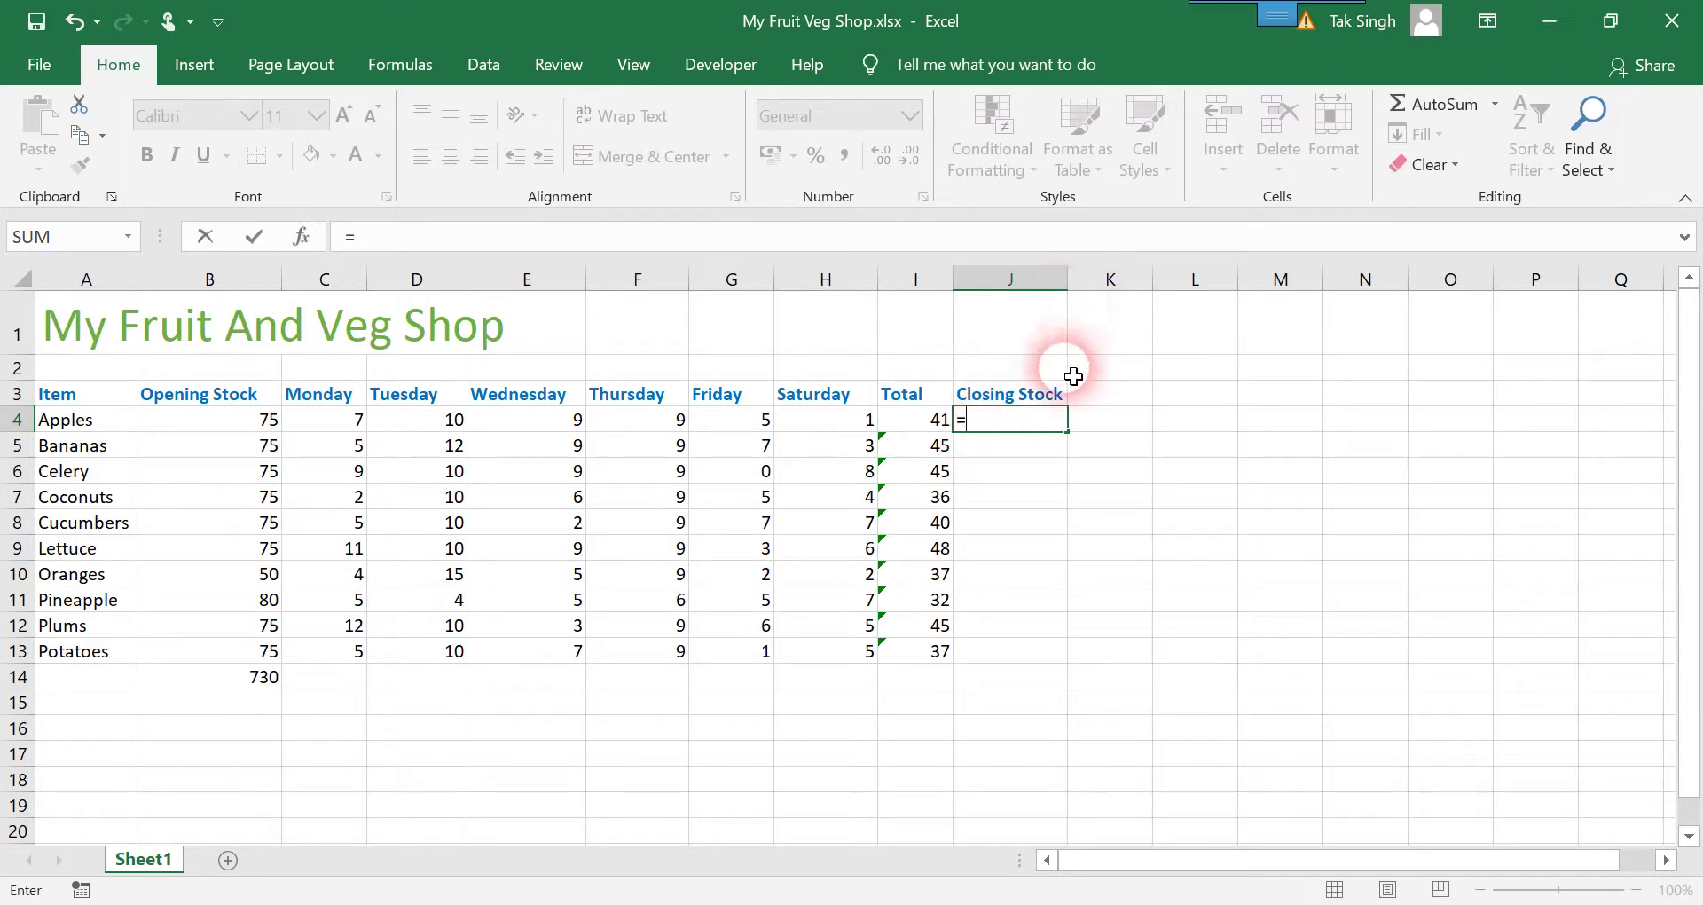
Step: Start J4's formula as opening stock B4 minus Monday to Wednesday Apples sales
left_click(253, 426)
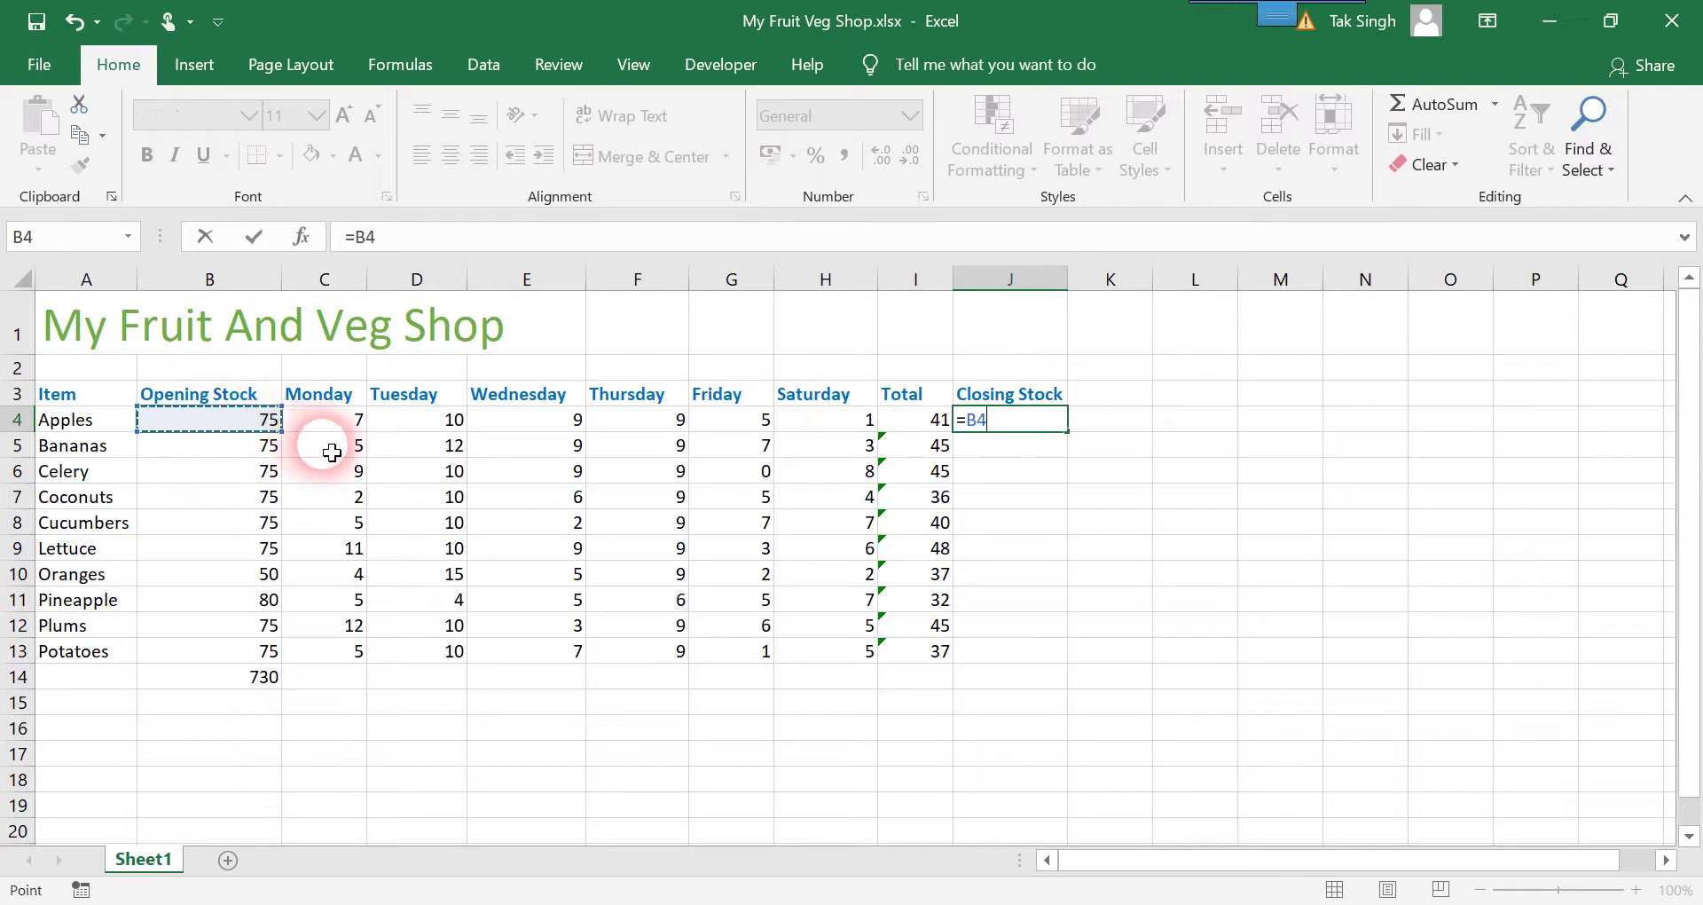
type("-")
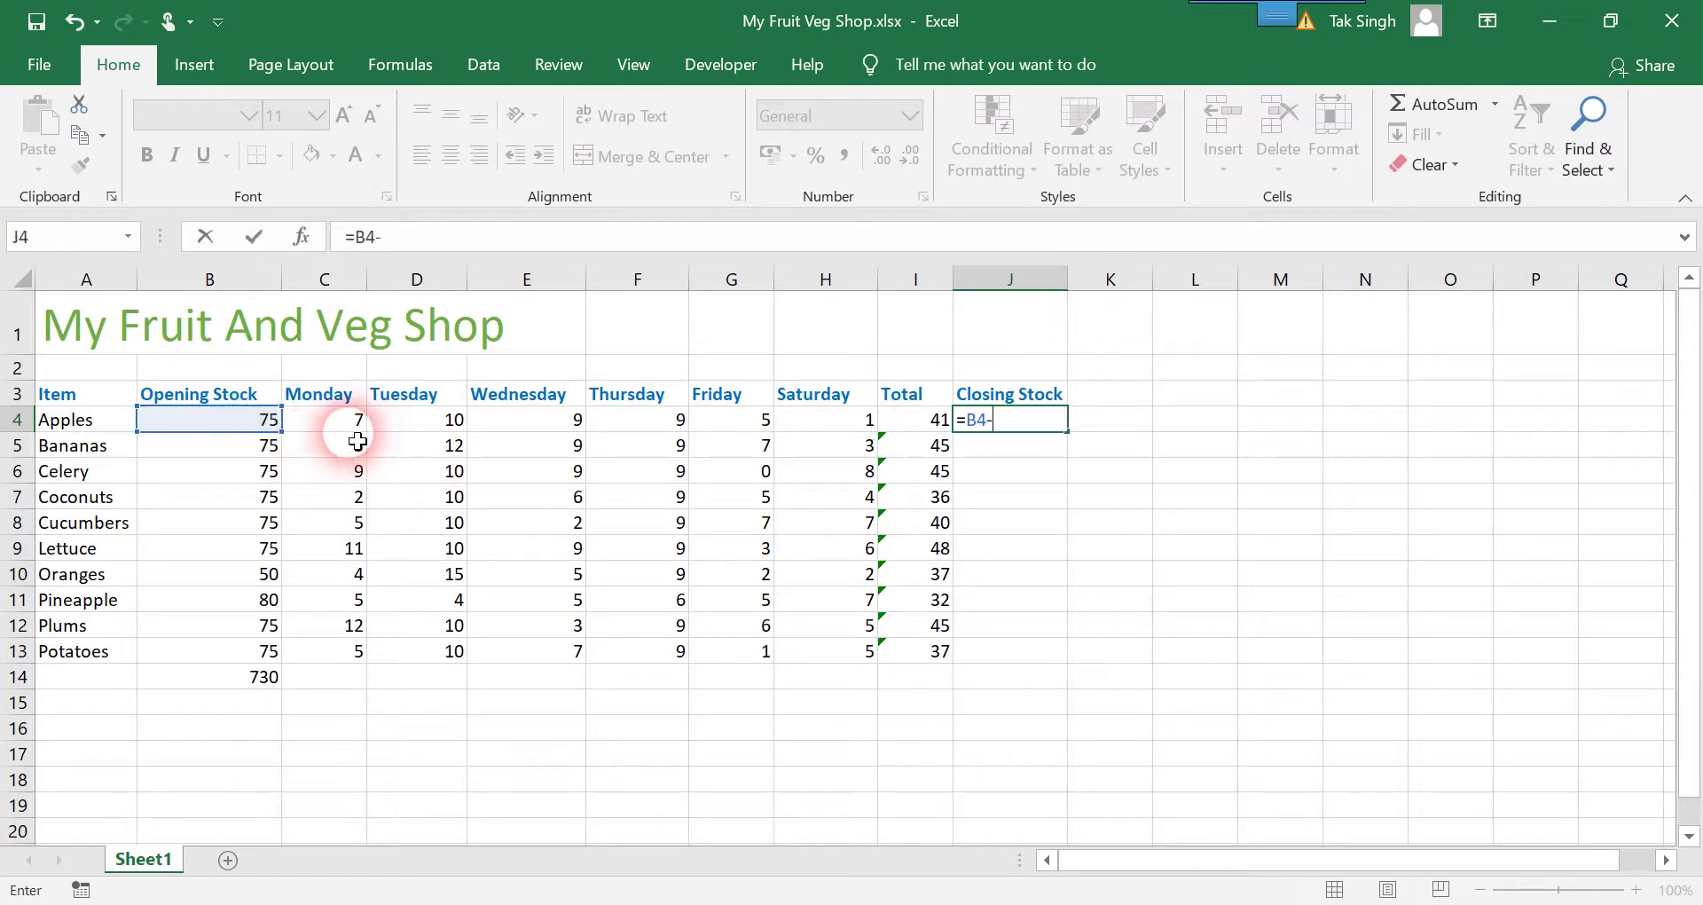
left_click(358, 429)
left_click(415, 429)
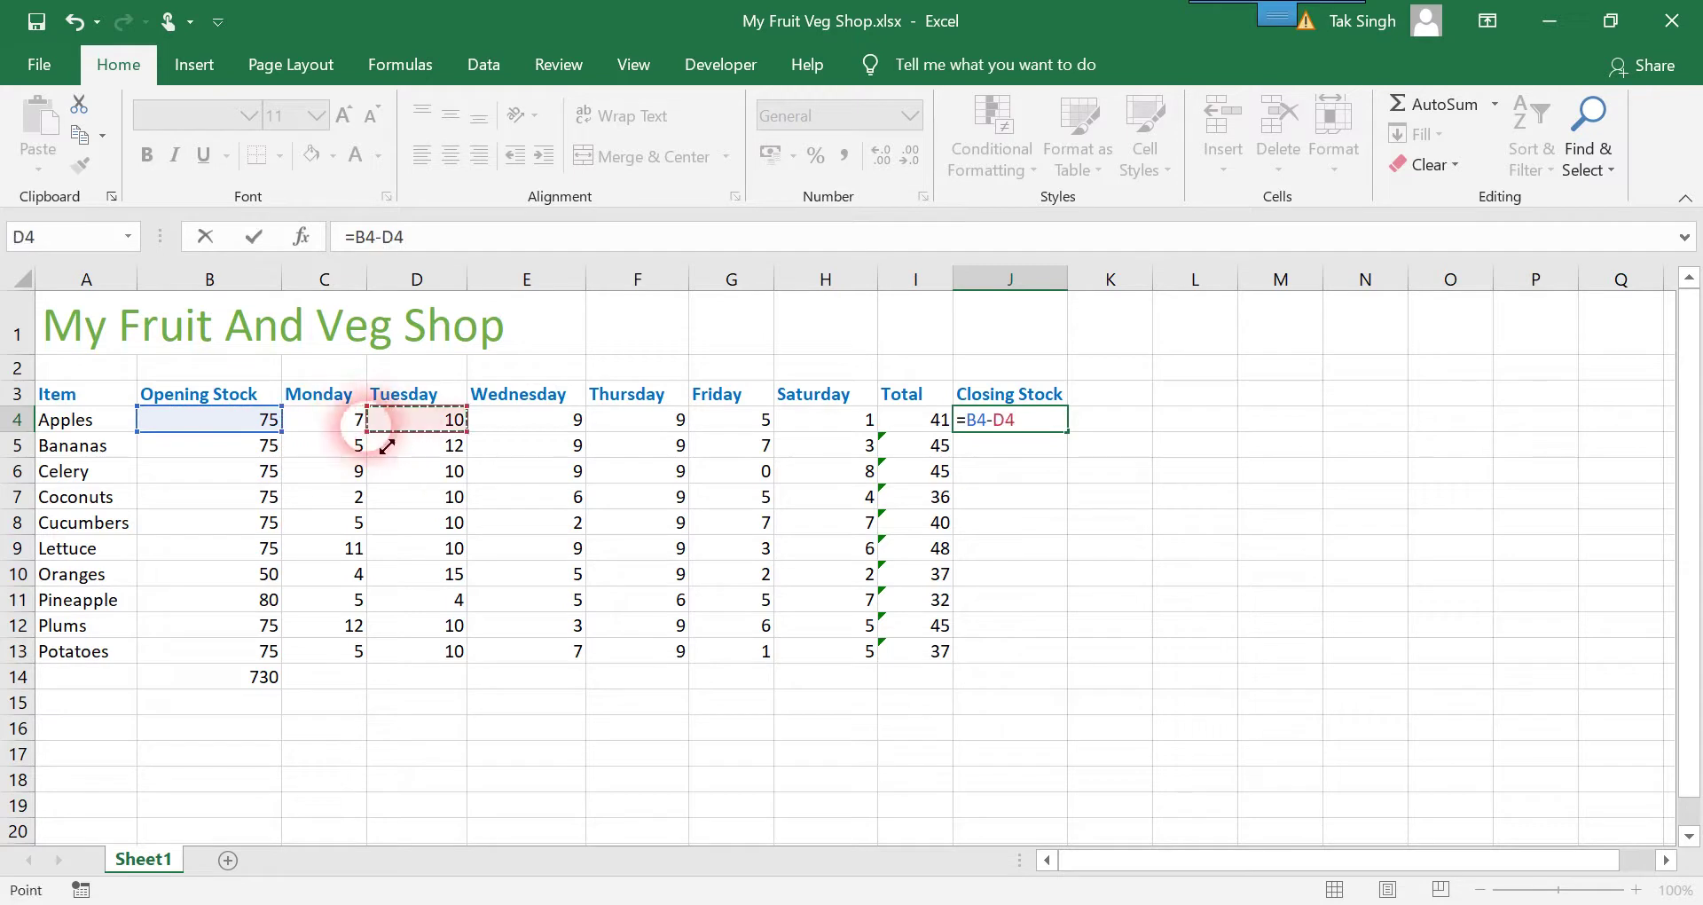
left_click(359, 433)
type("-")
left_click(415, 430)
type("-")
left_click(532, 430)
type("-")
Step: Subtract Thursday to Saturday sales too, so Apples' closing stock shows 34
left_click(644, 433)
left_click(754, 430)
left_click(665, 435)
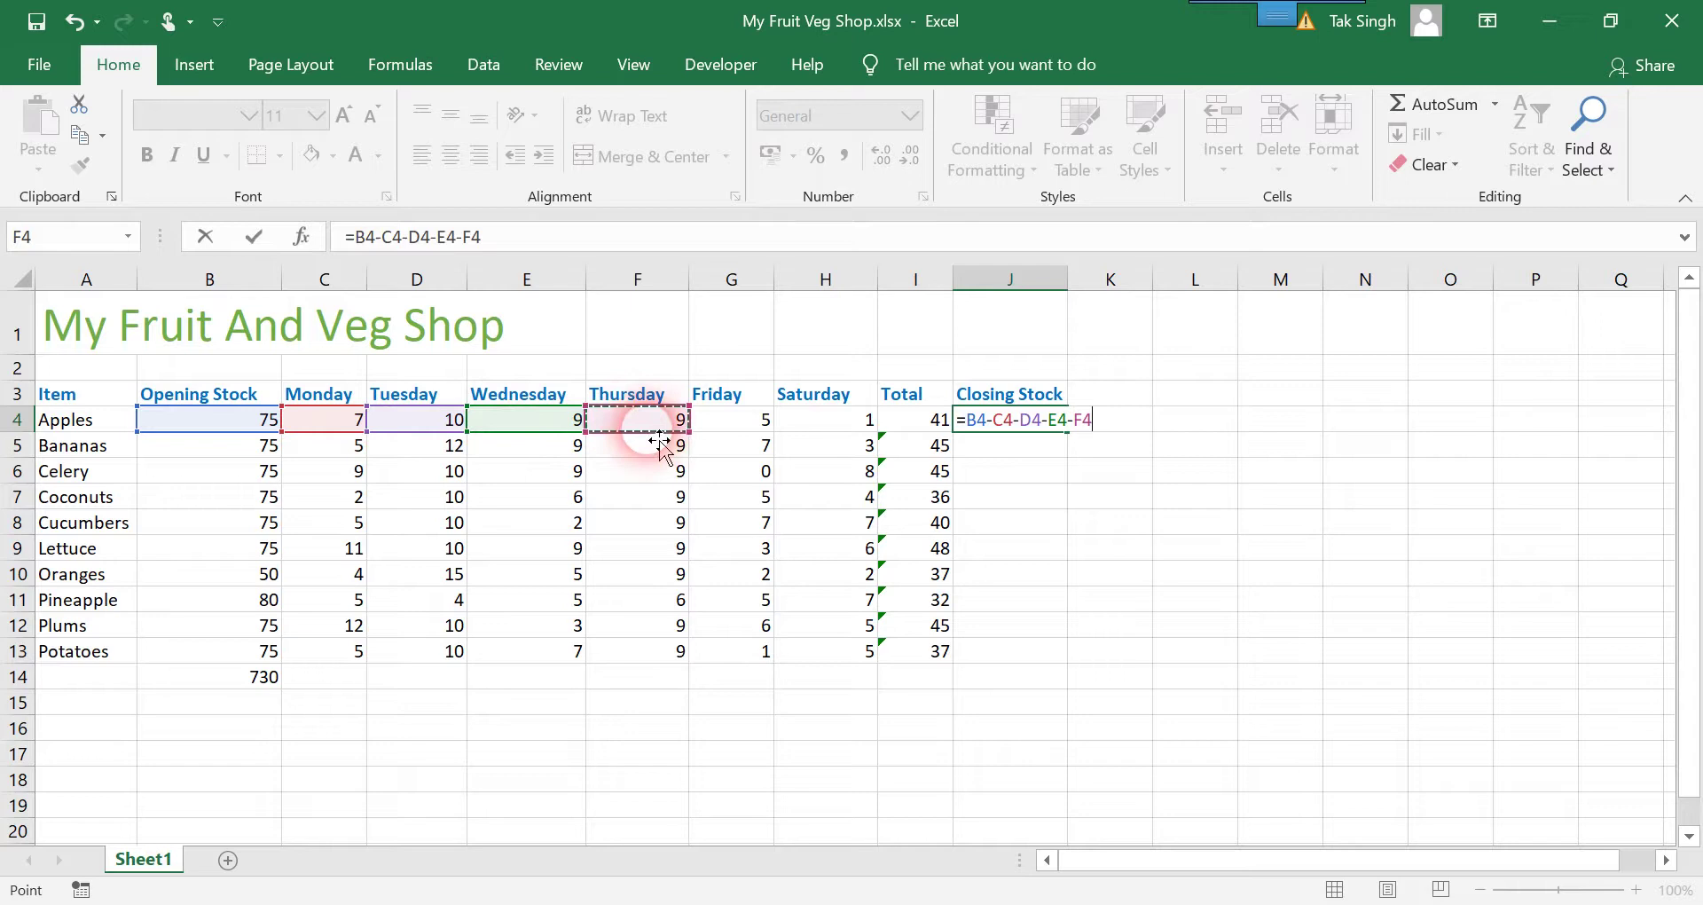
type("-")
left_click(748, 430)
type("-")
left_click(812, 431)
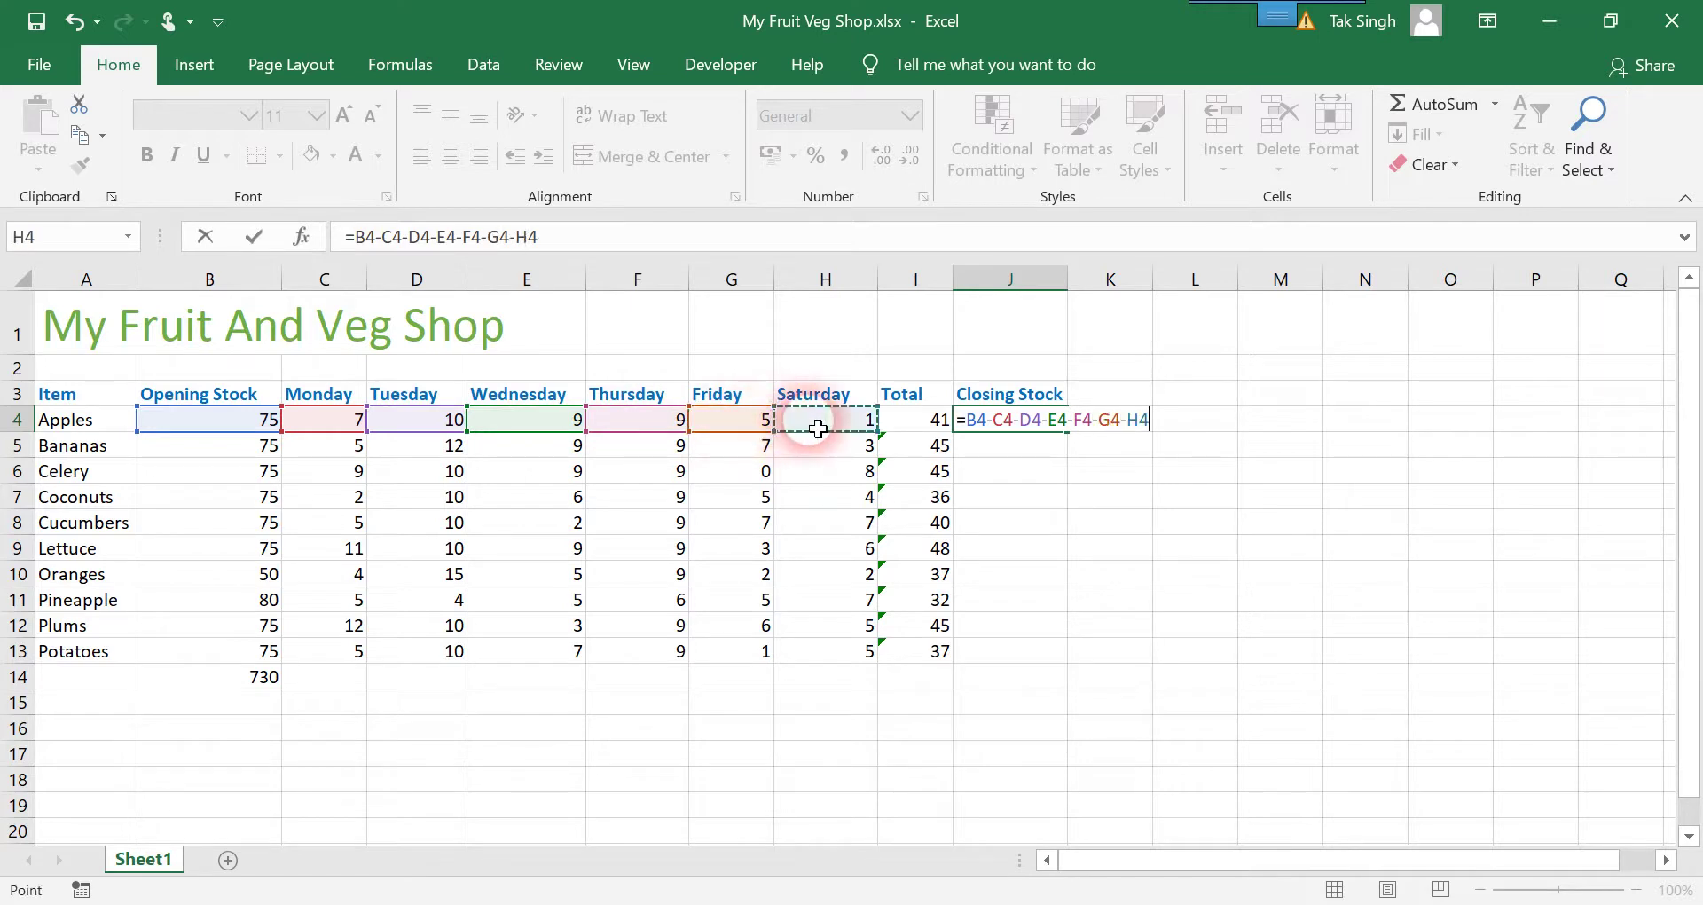
key("Return")
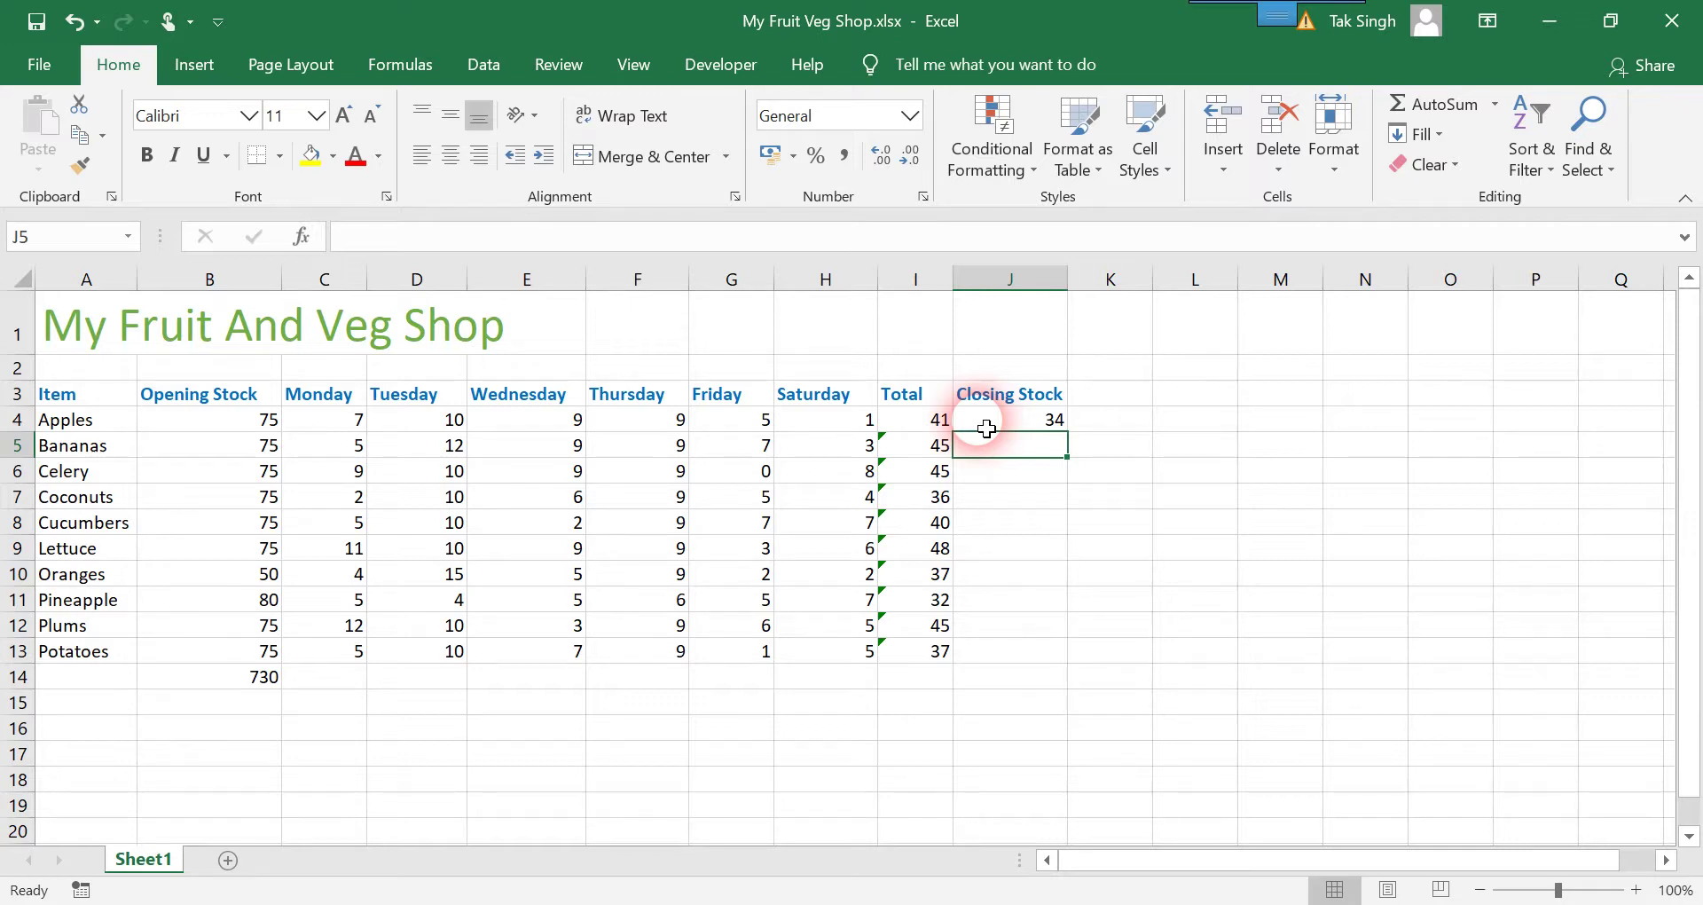
left_click(987, 428)
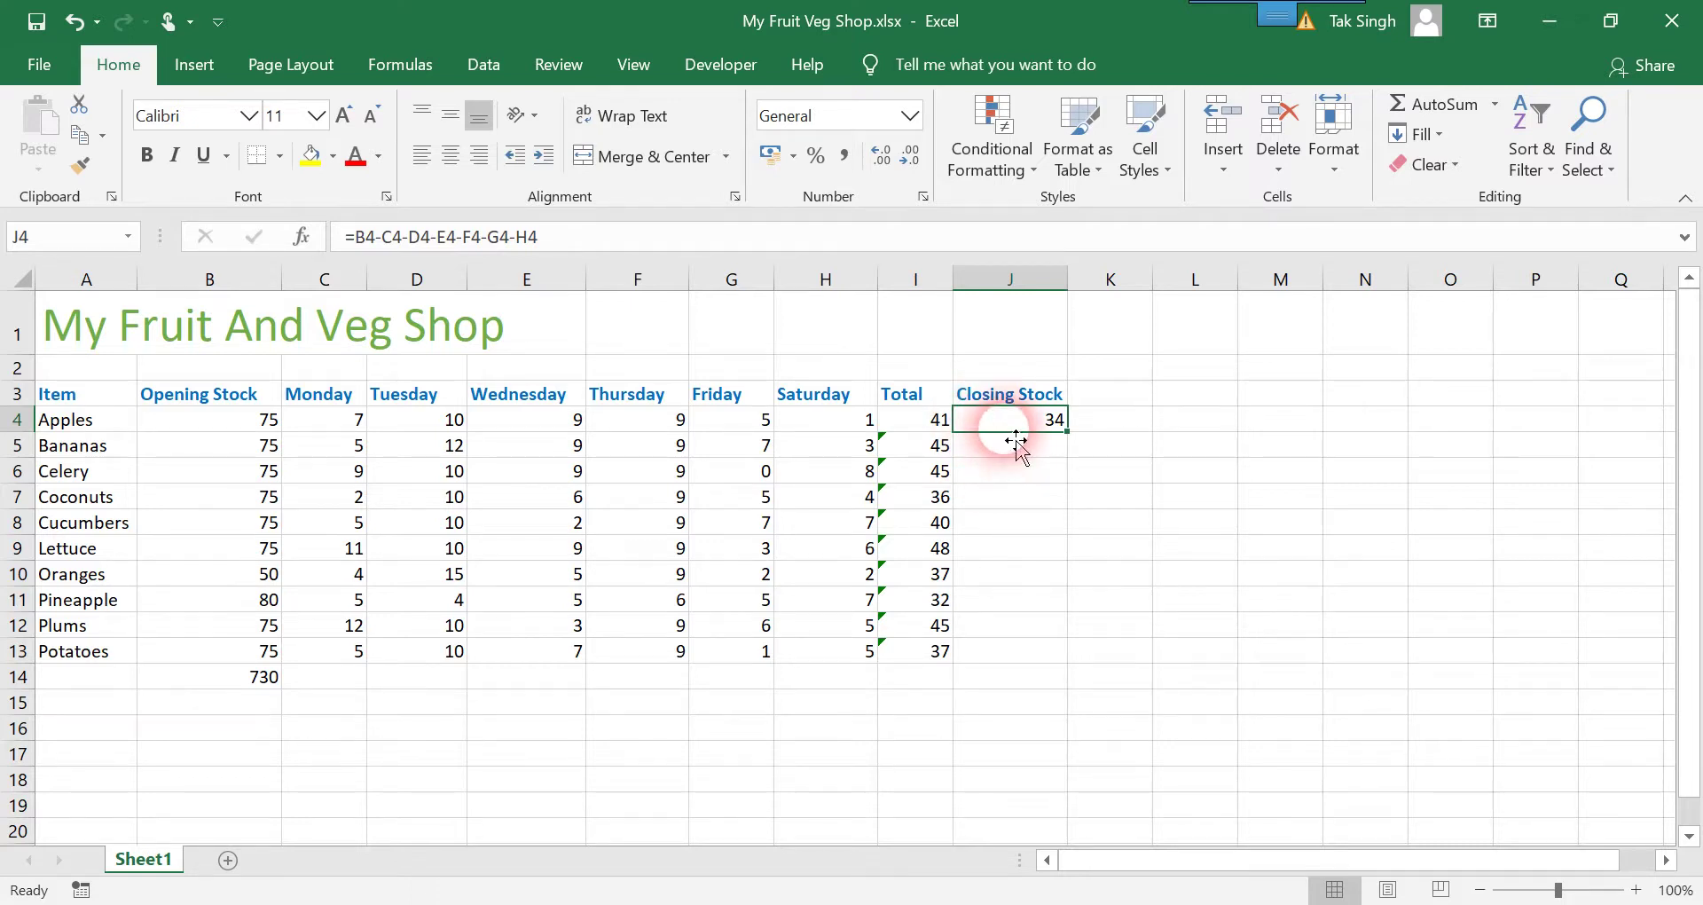
Step: Simplify J4's formula to =B4-I4, opening stock minus the weekly Total
double_click(1017, 439)
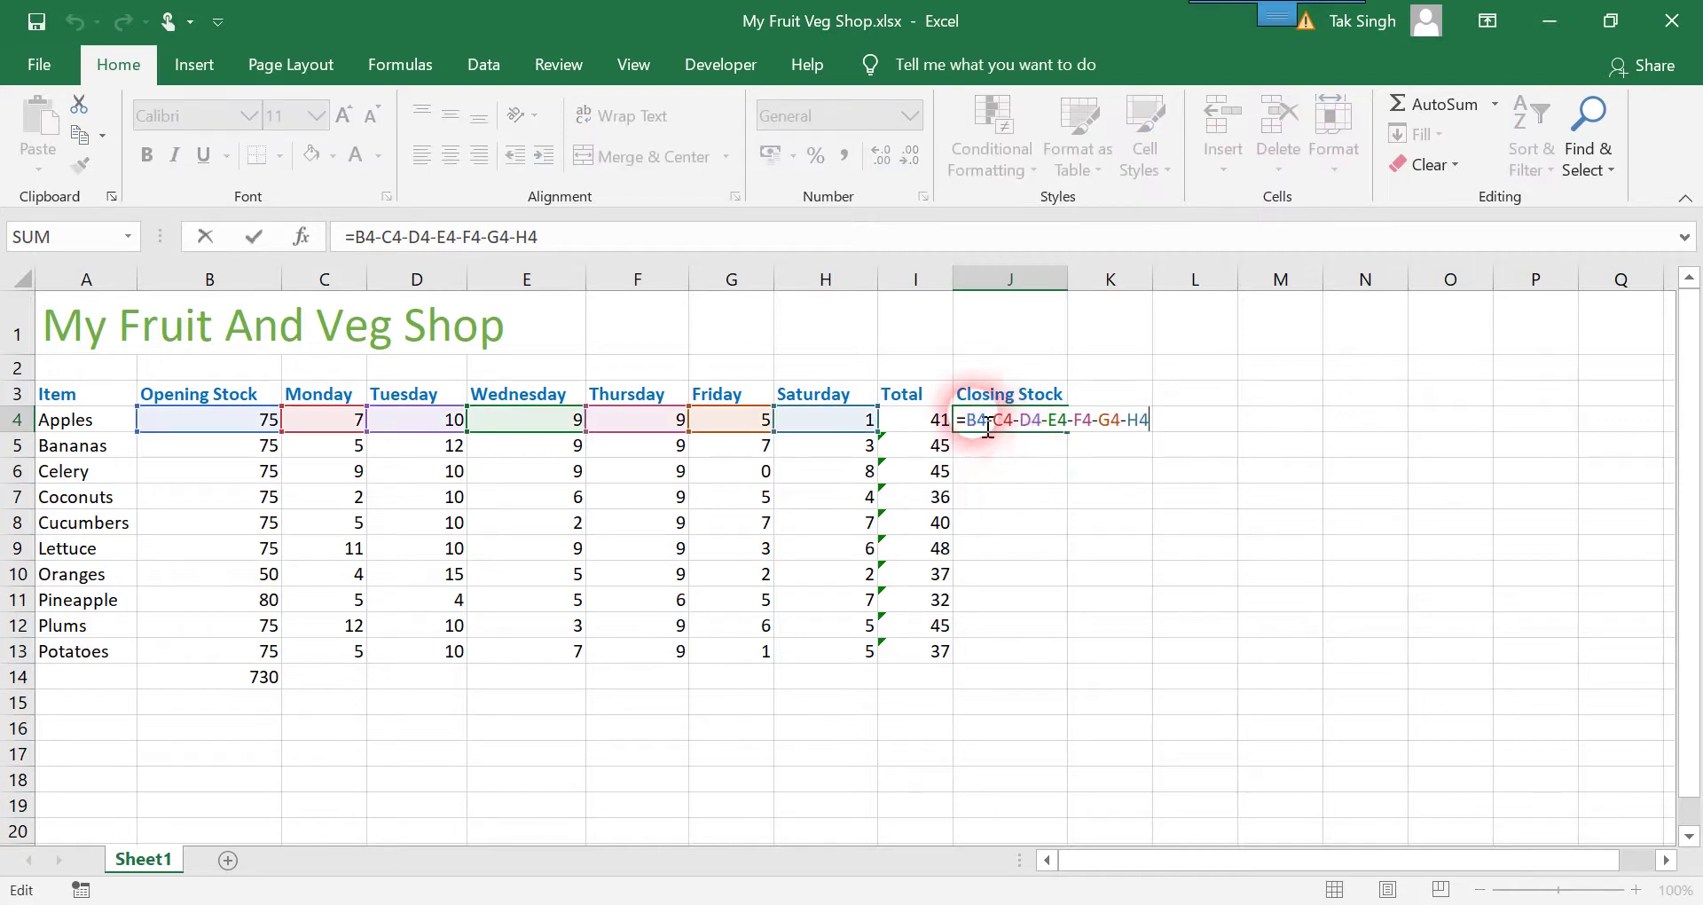
left_click_drag(993, 426, 1158, 422)
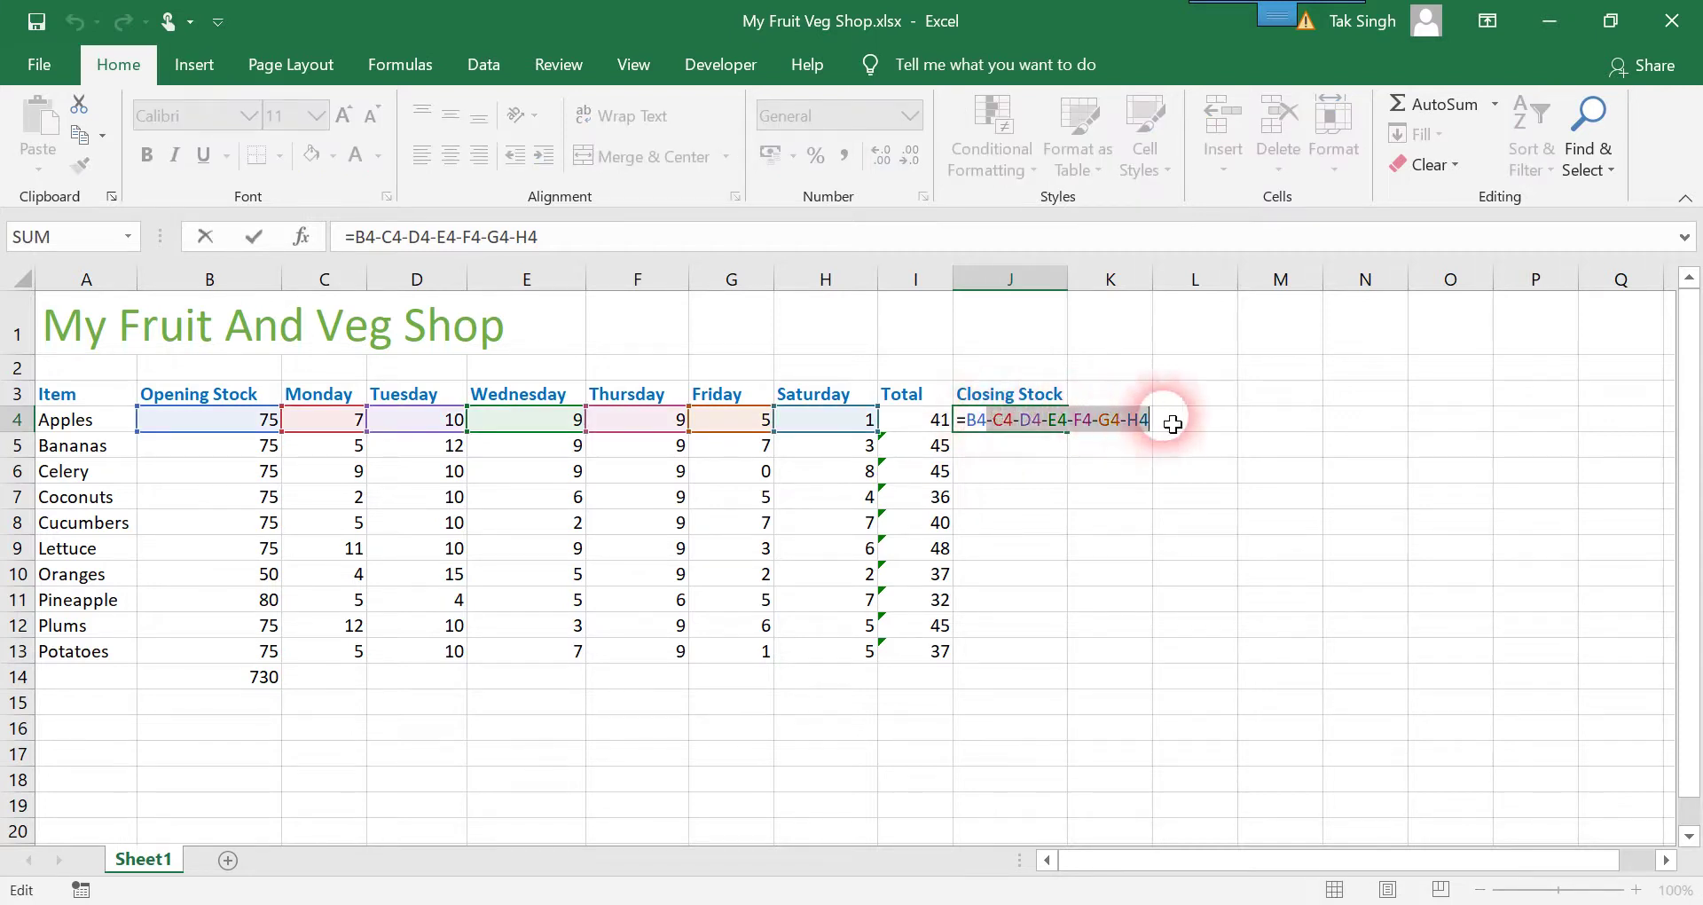
key("BackSpace")
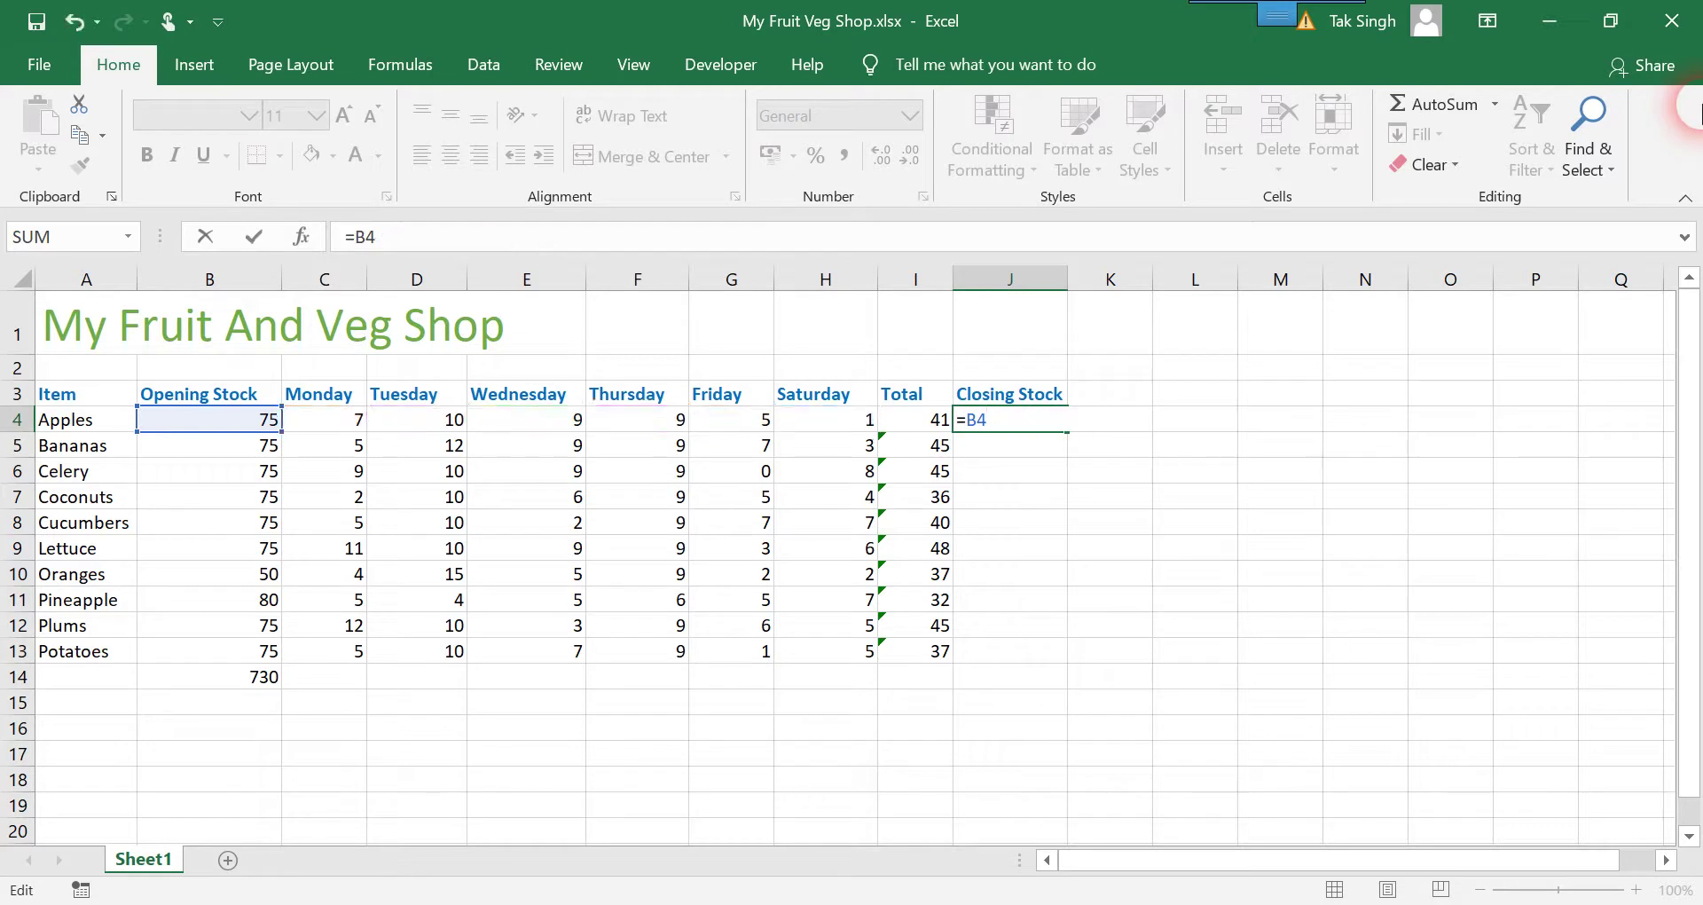
type("-")
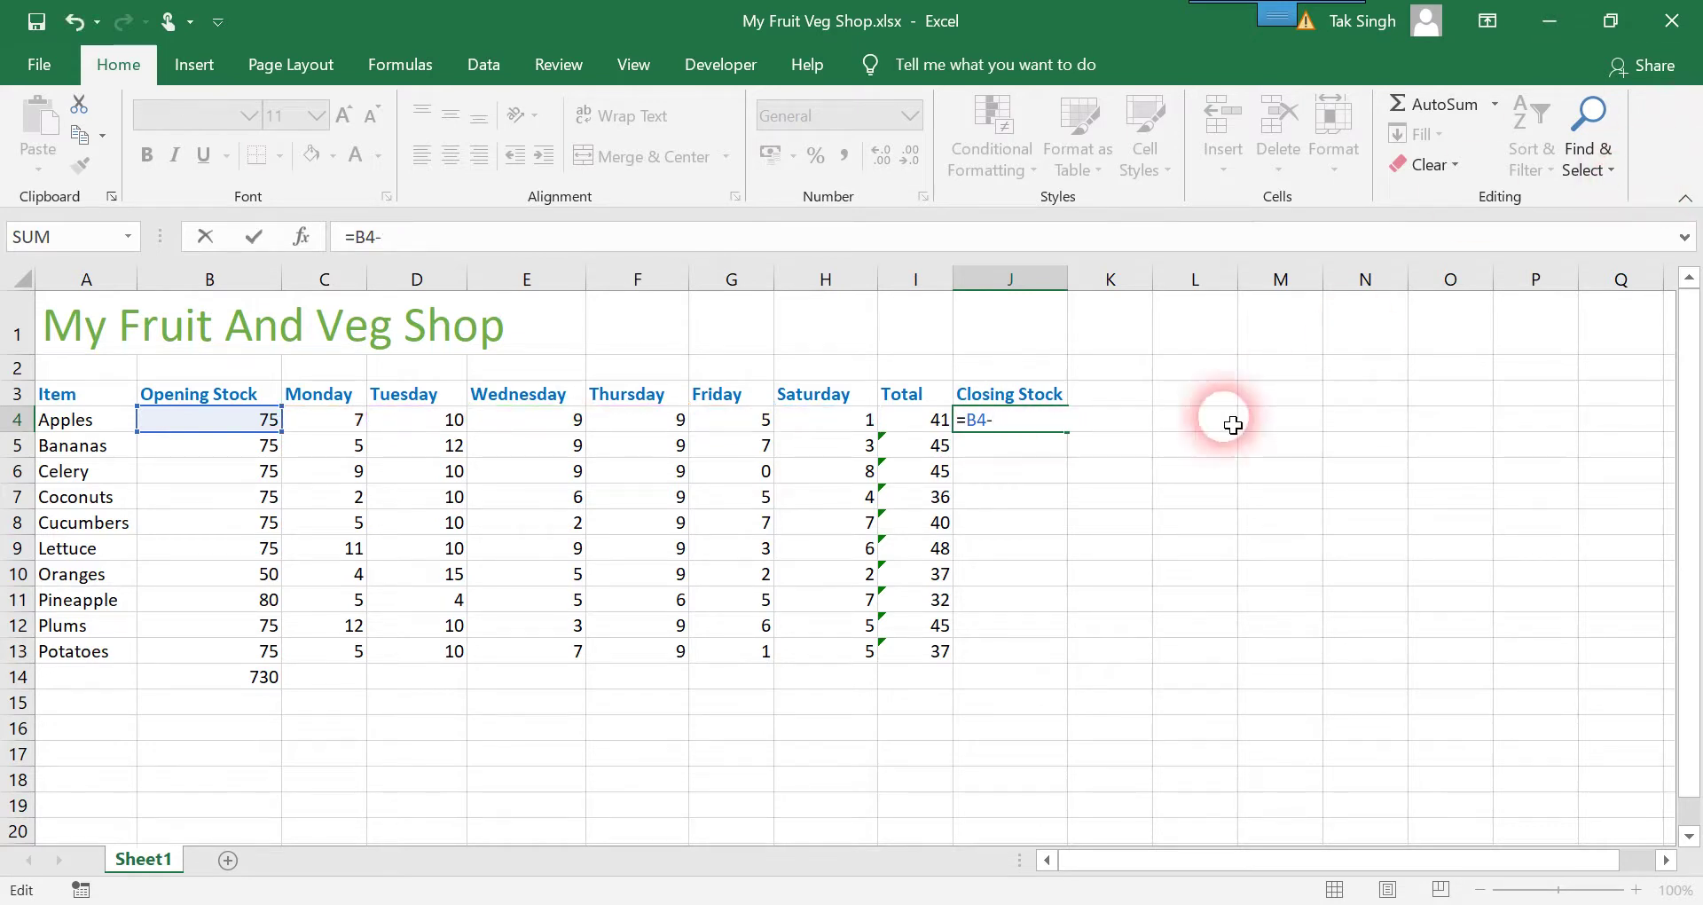
left_click(938, 430)
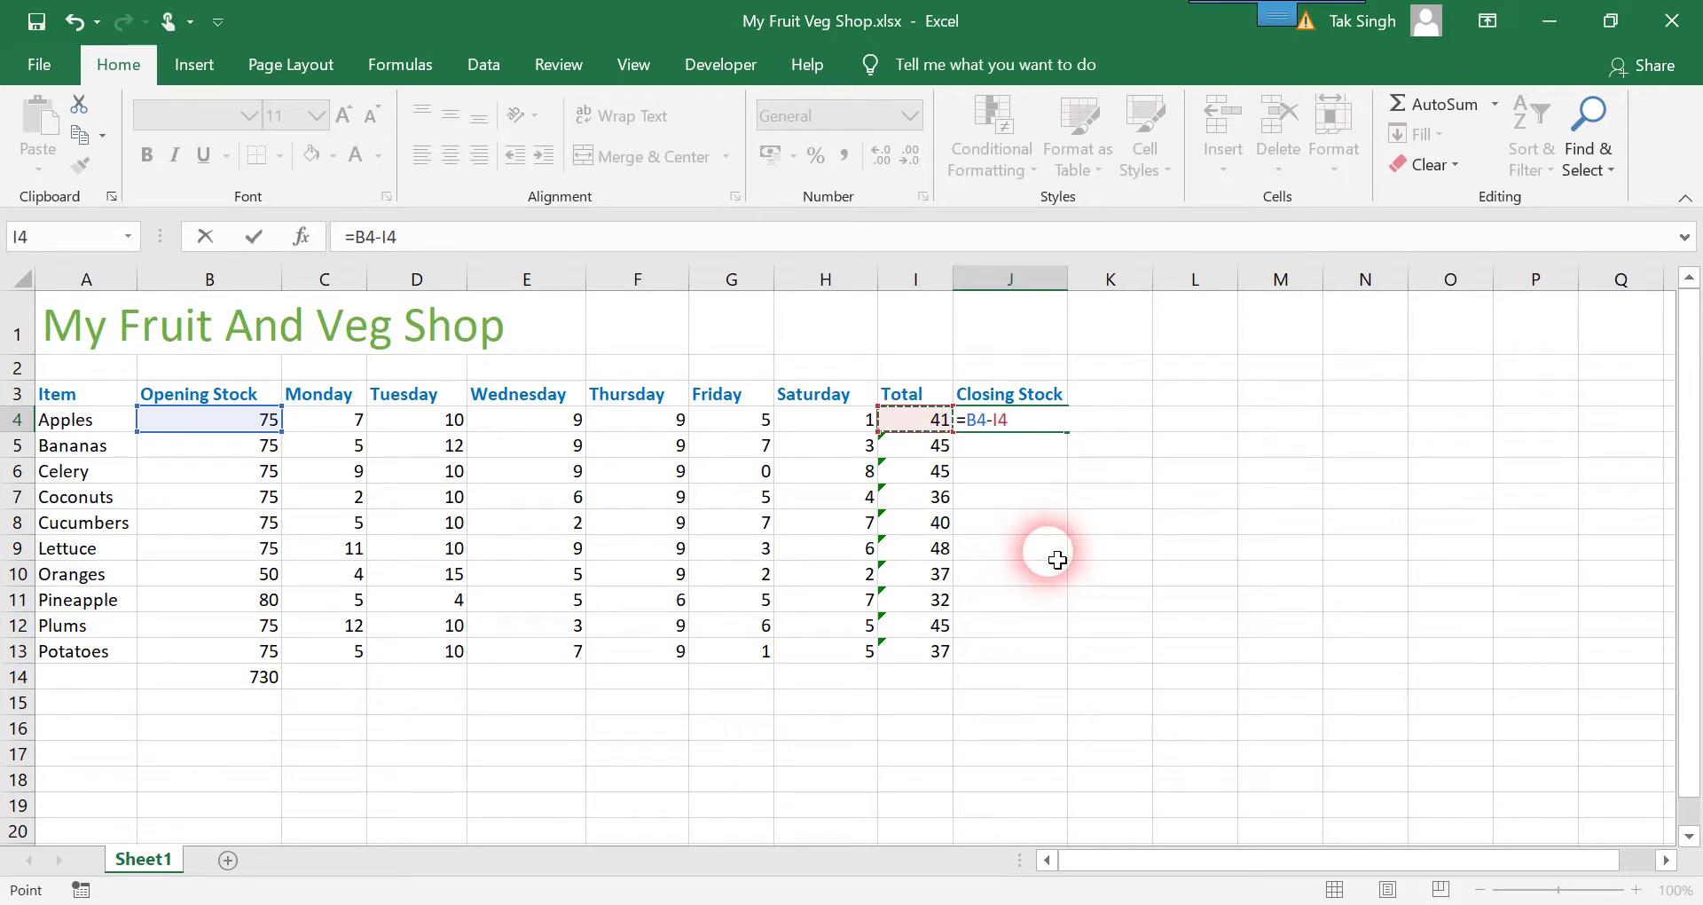
key("Return")
Step: Fill the closing stock formula down to every item through Potatoes
left_click(1065, 424)
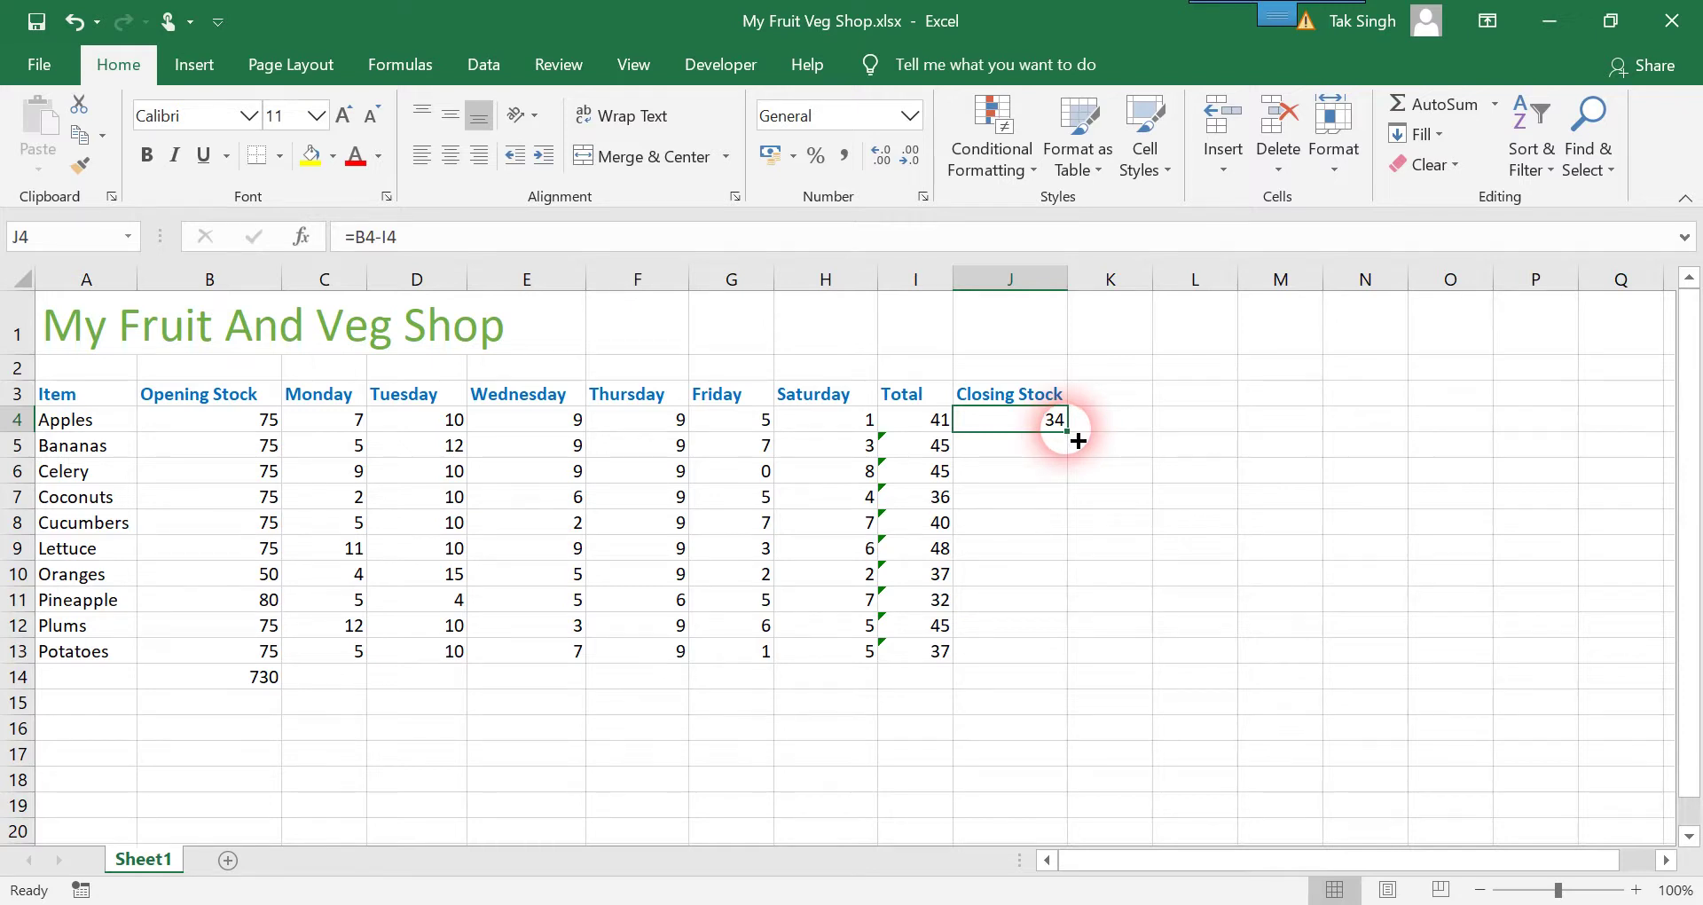
double_click(1078, 441)
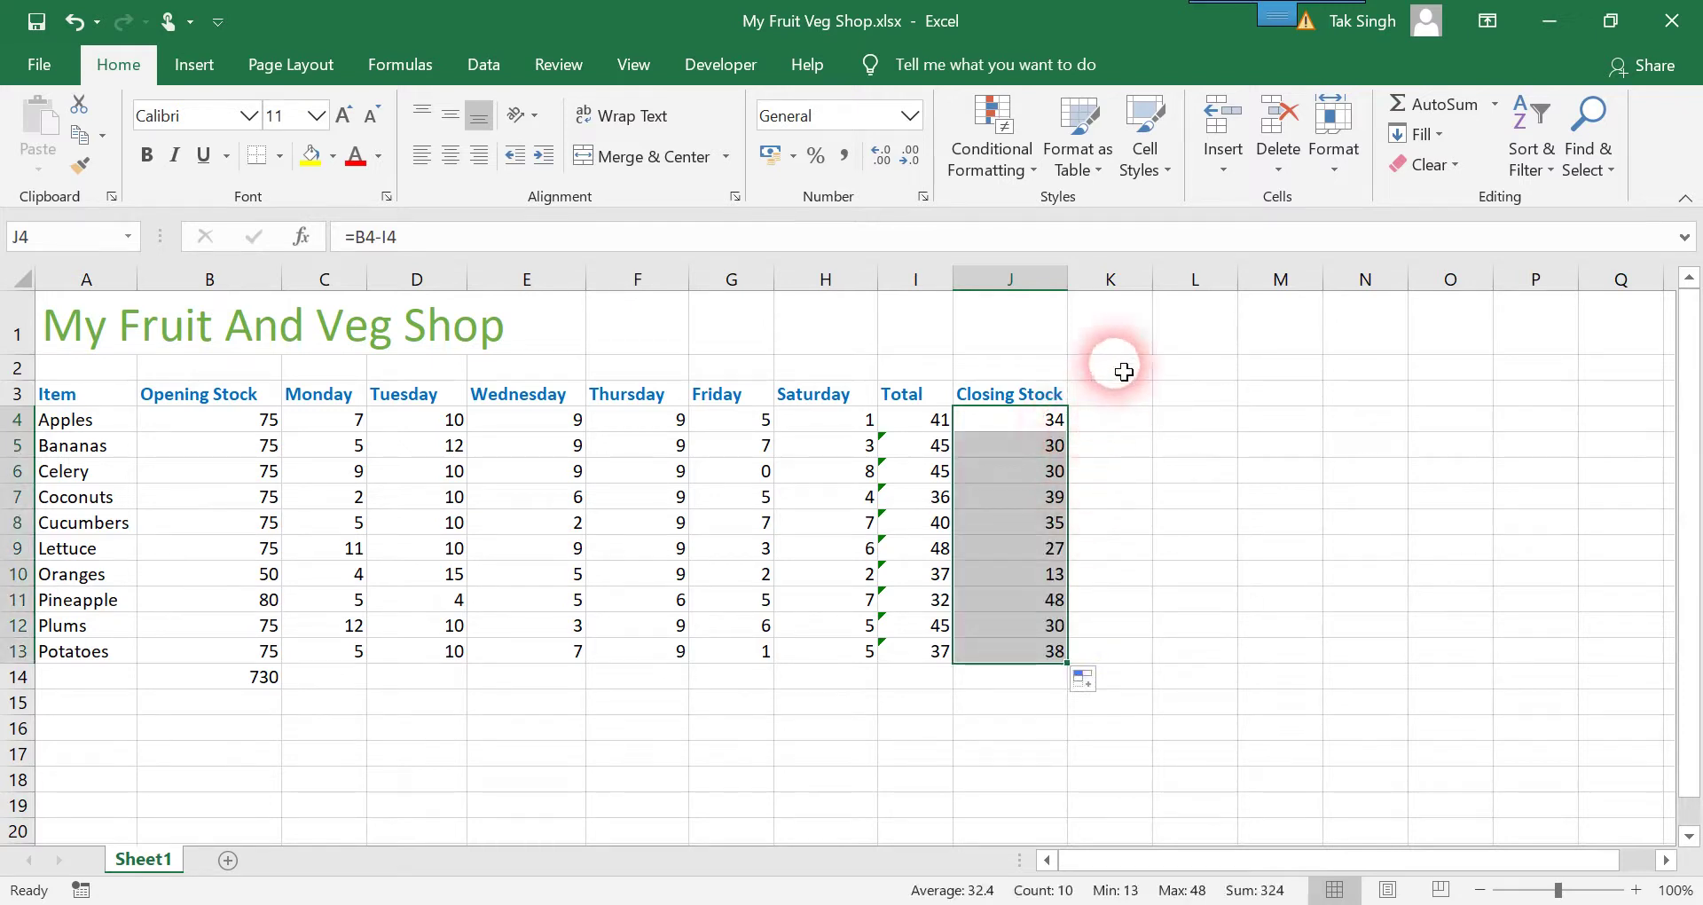
left_click(1115, 404)
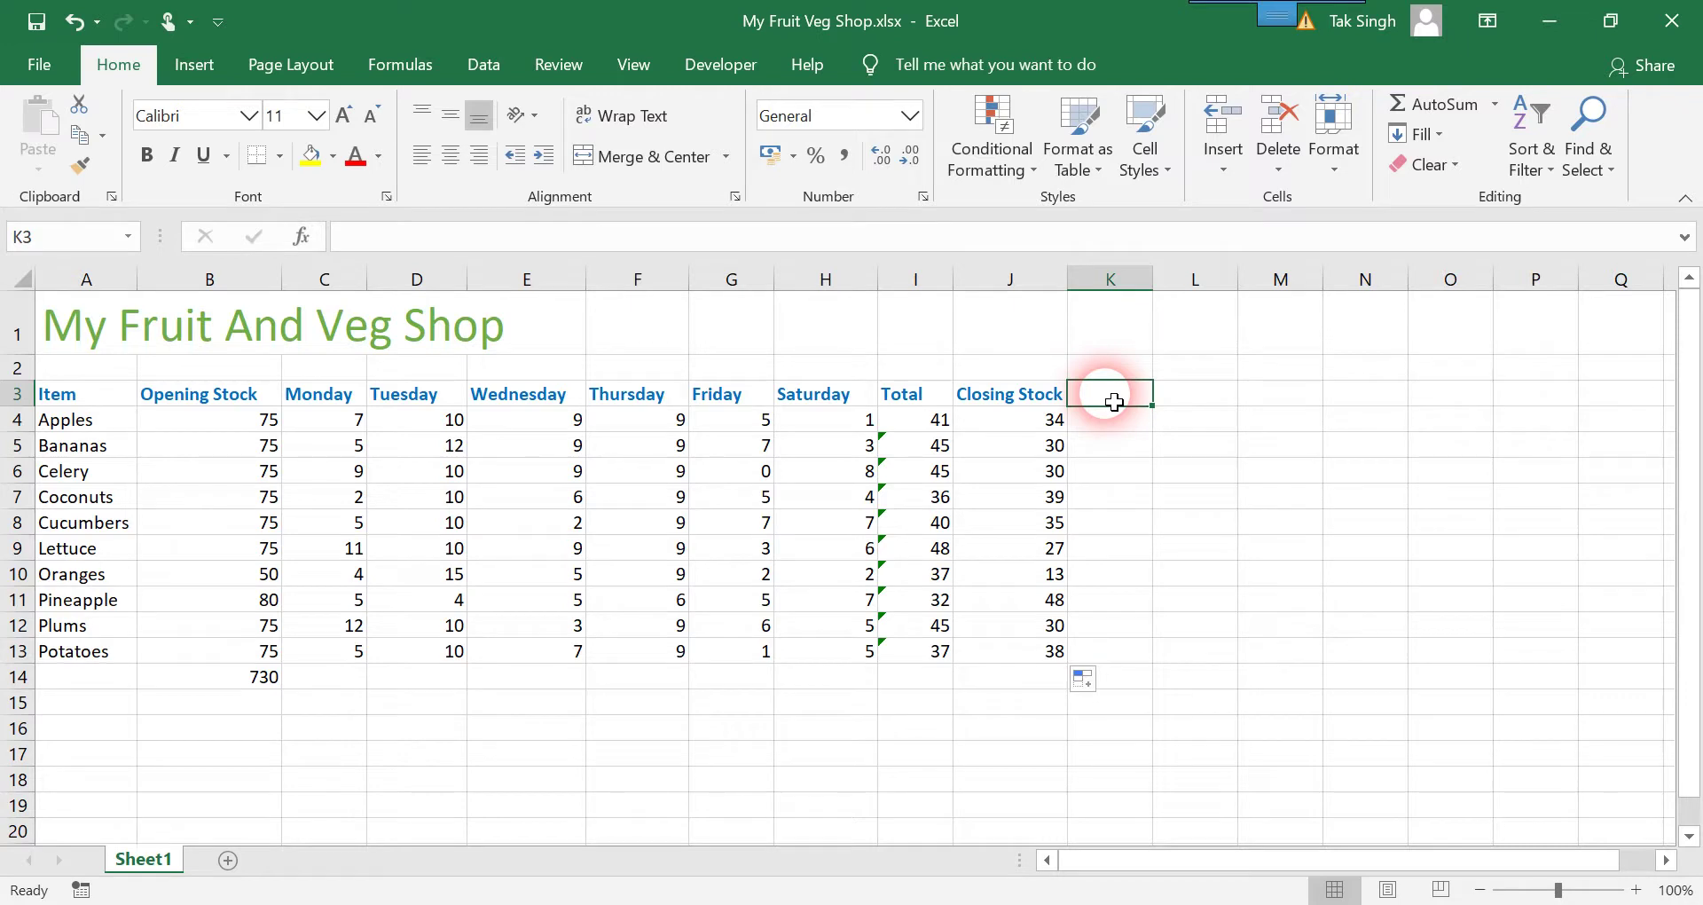
Step: Enter 'Monthly Sales' in K3 and autofit column K to the heading
type("Mont")
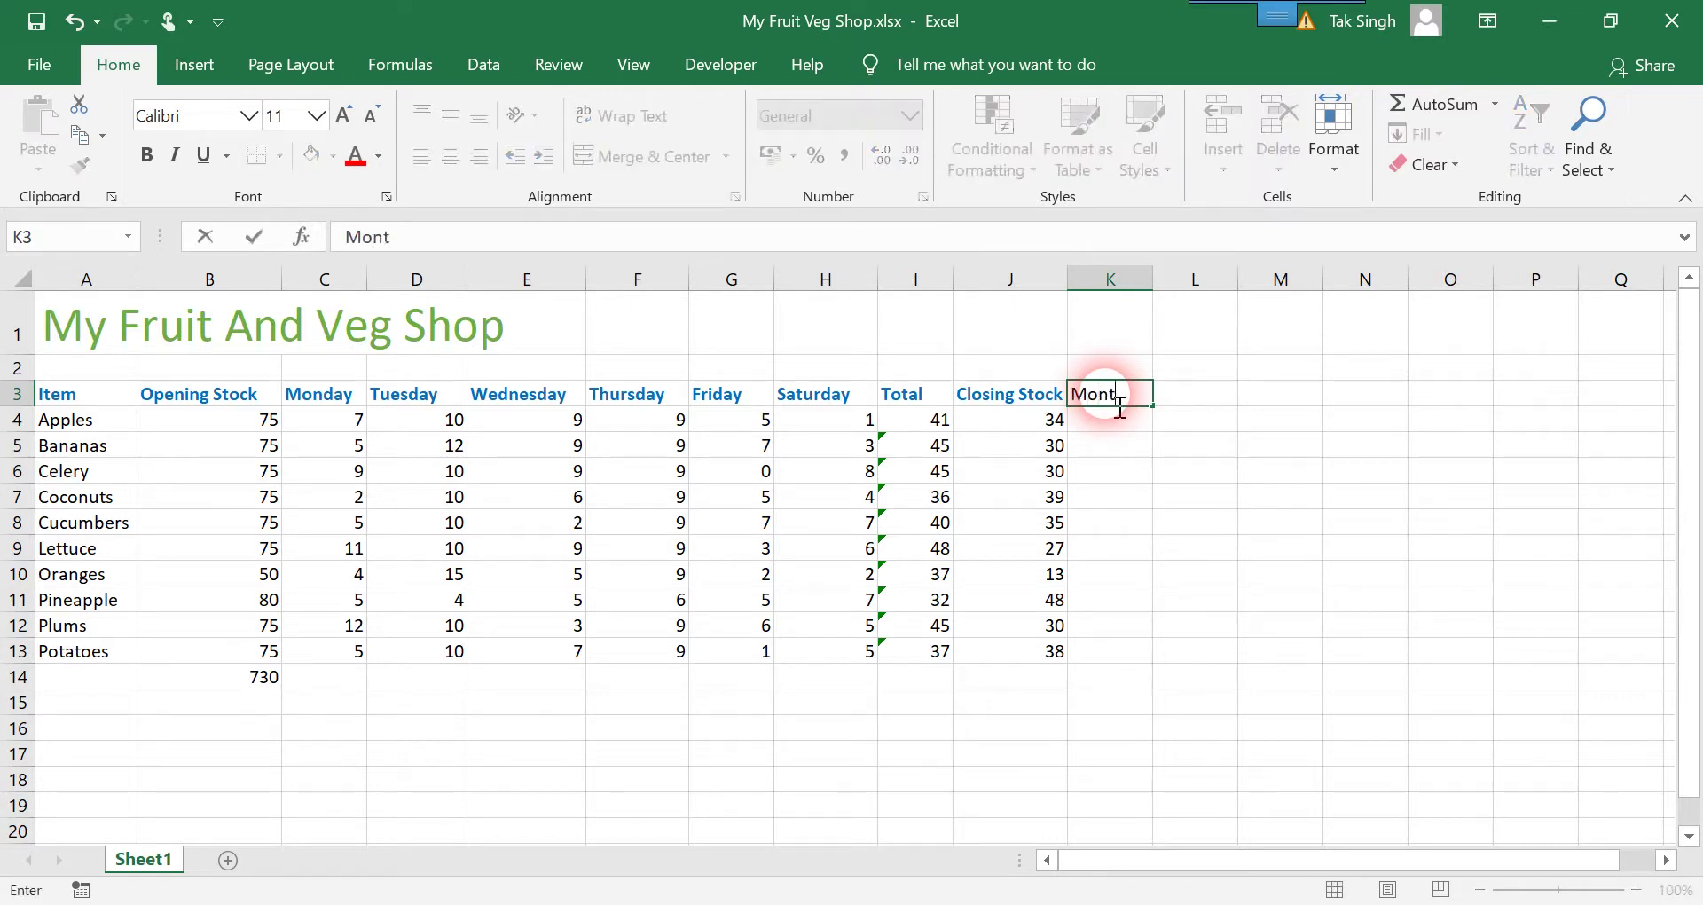
type("hly Sal")
type("es")
key("Return")
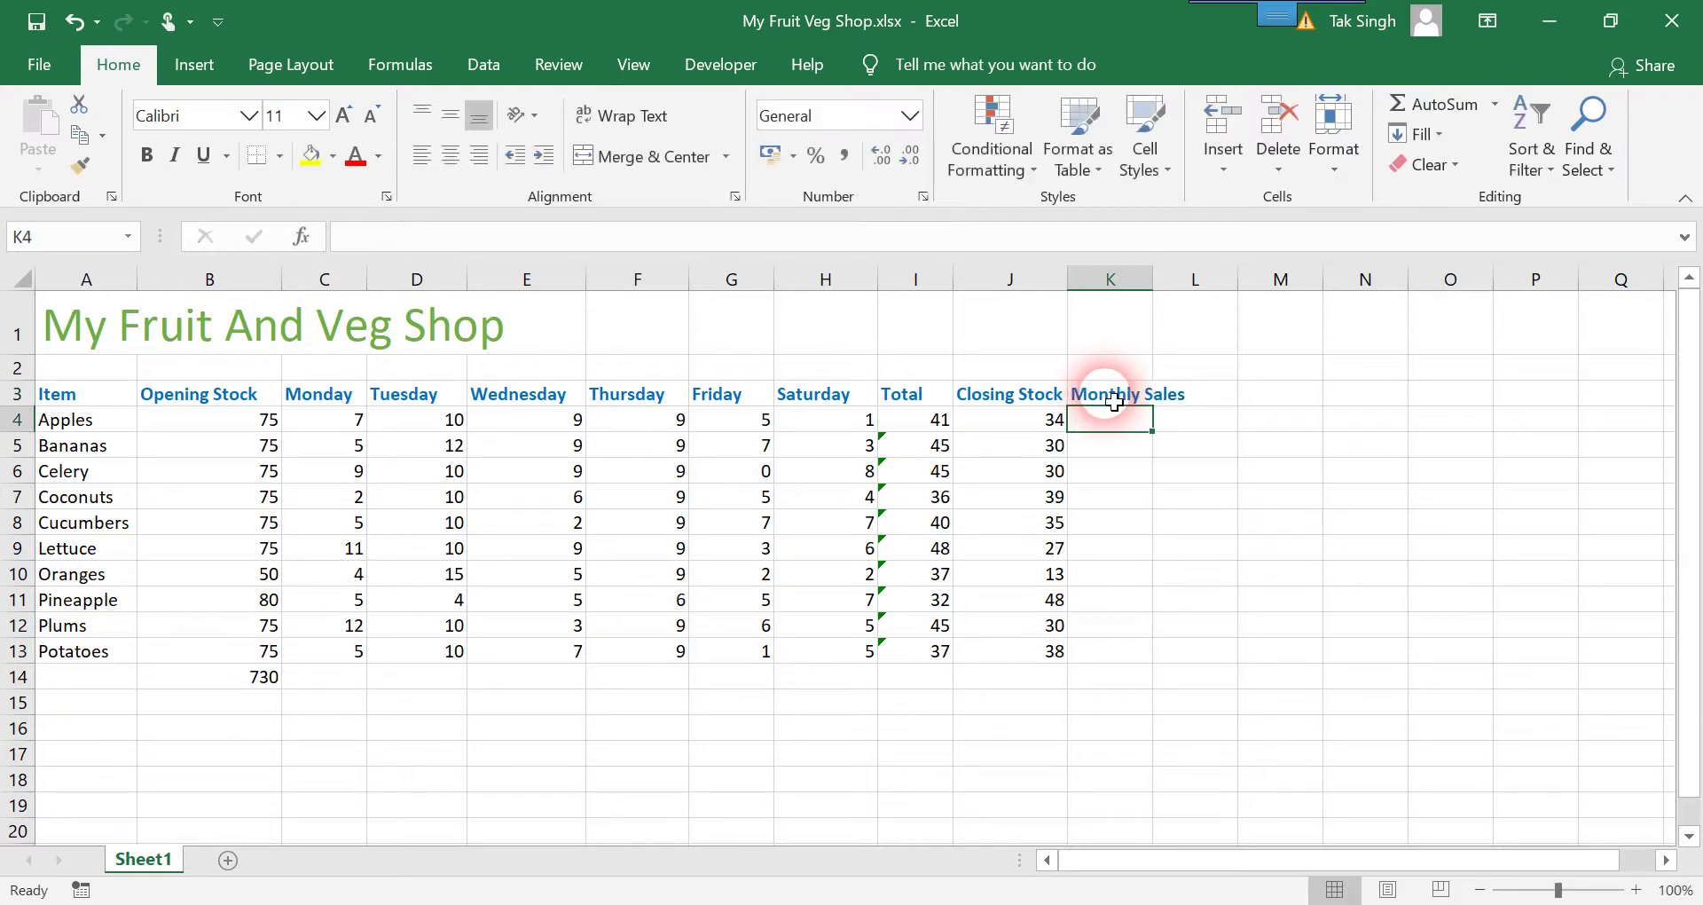
double_click(1162, 279)
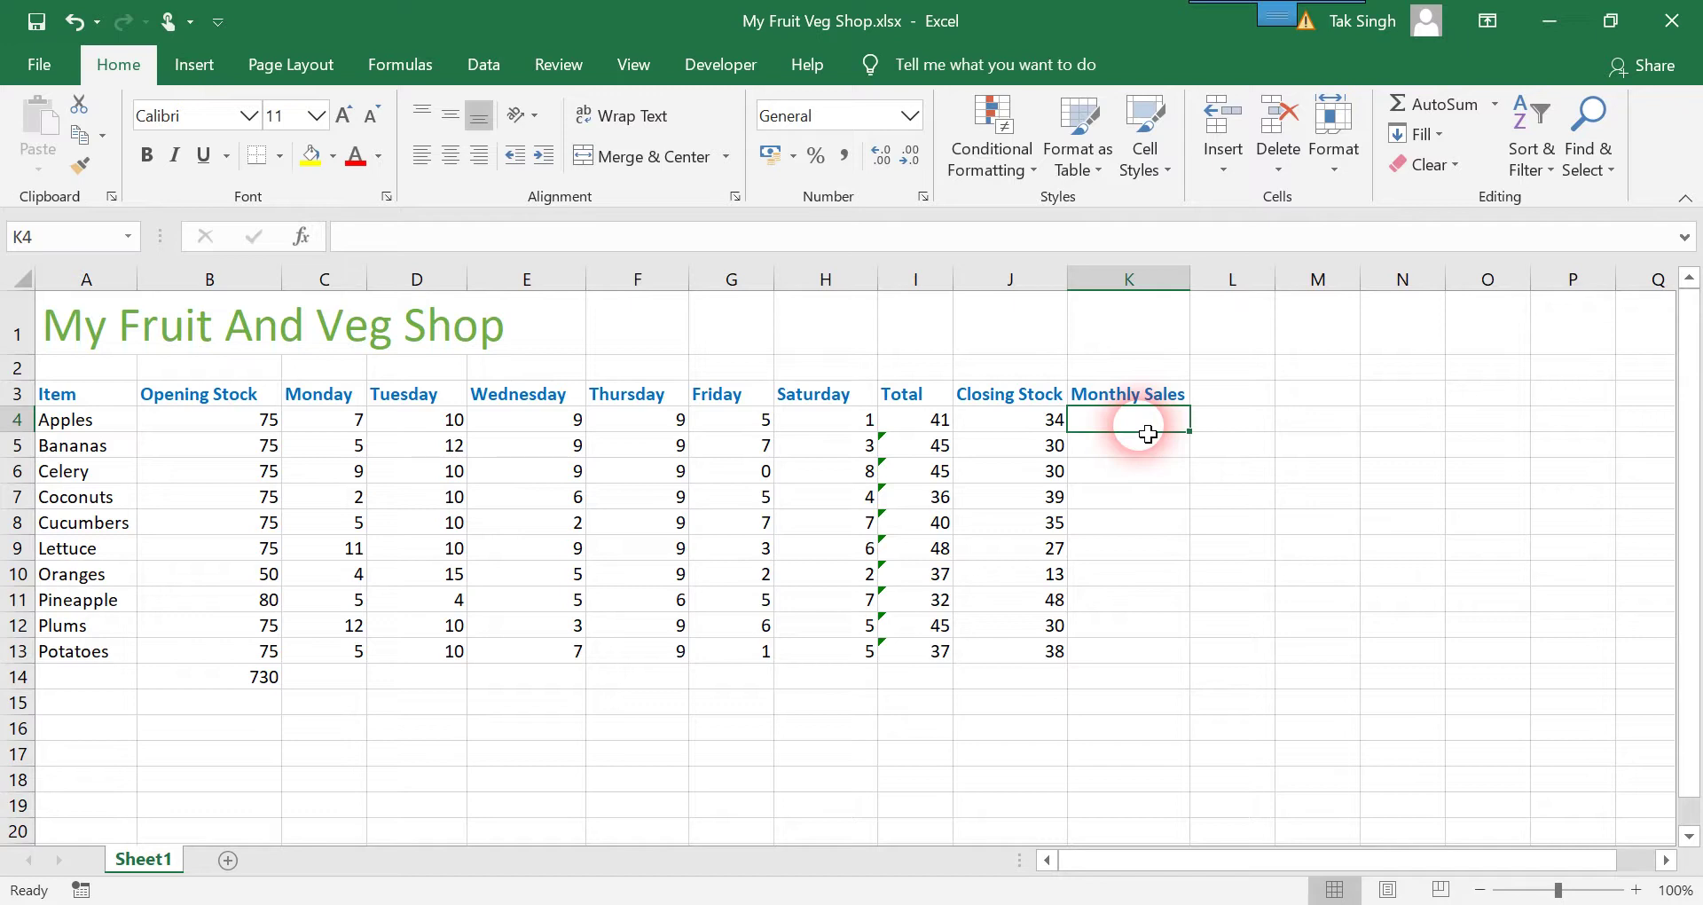
Step: Enter =I4*4 in K4 and fill it down through Potatoes in K13
type("=")
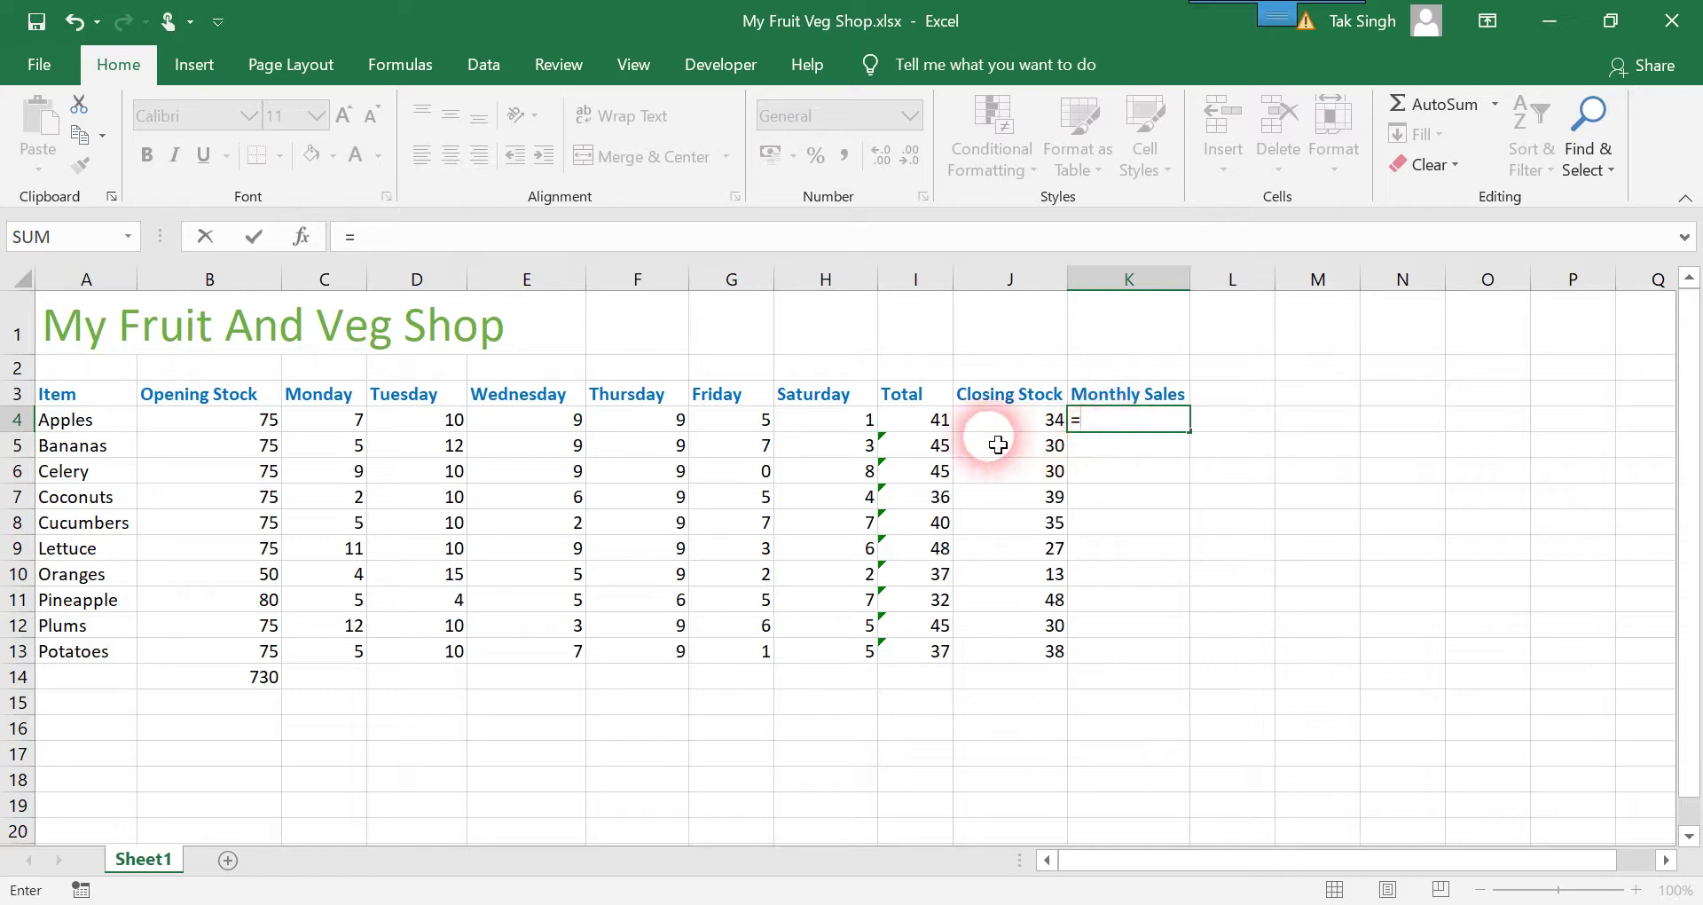
left_click(930, 427)
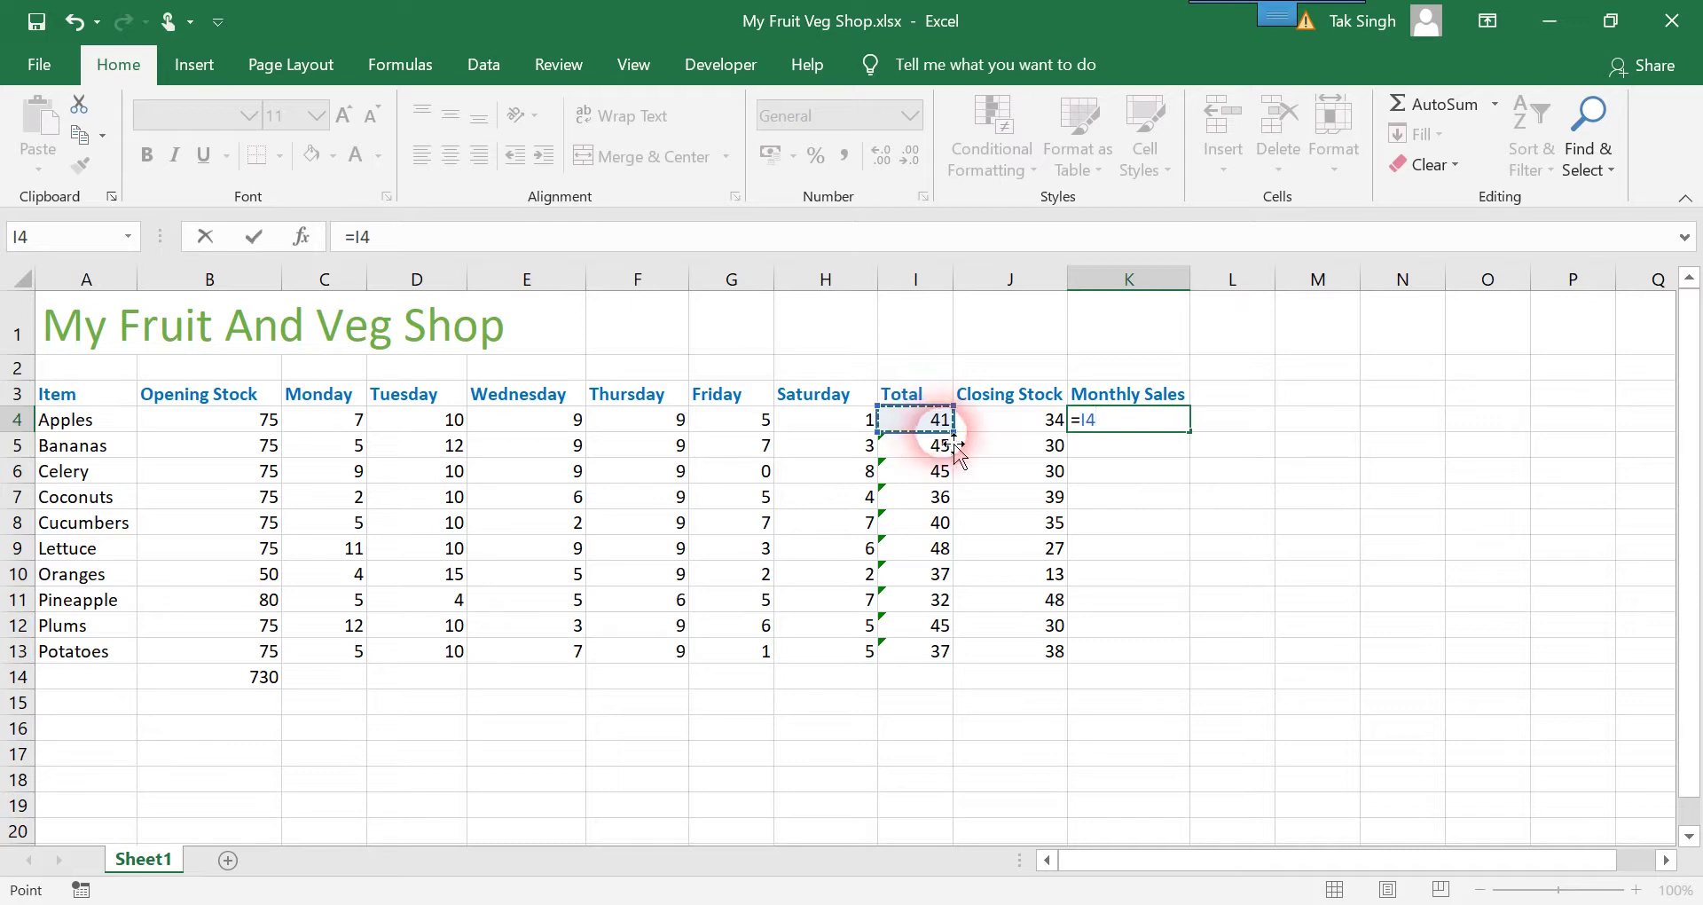
type("*")
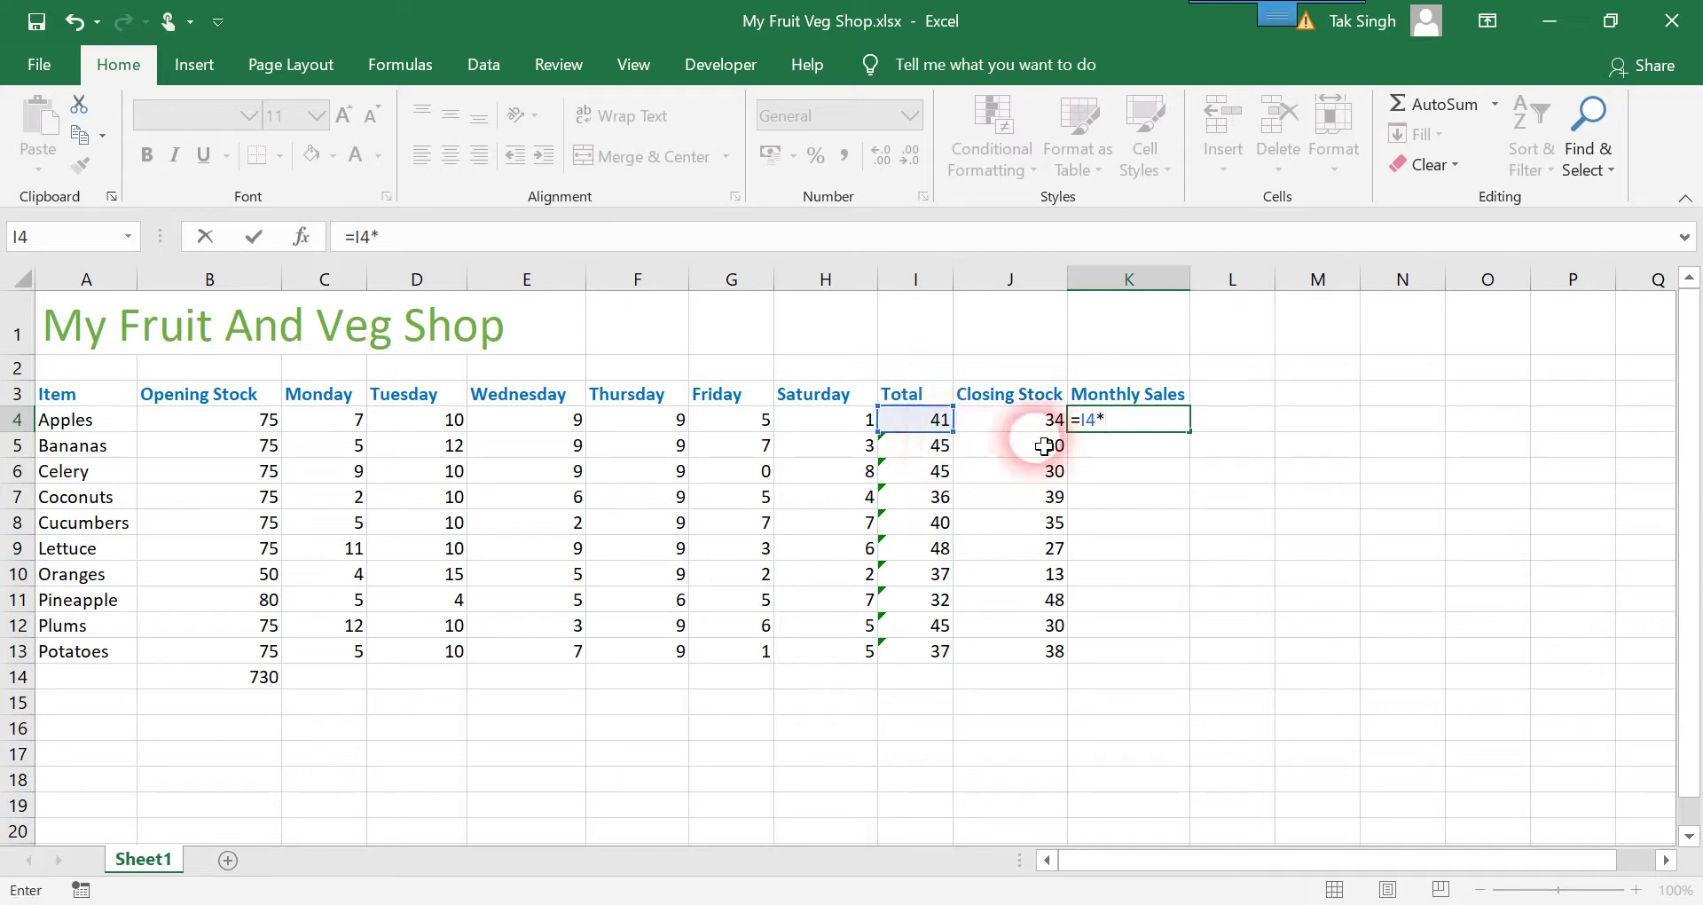
type("4")
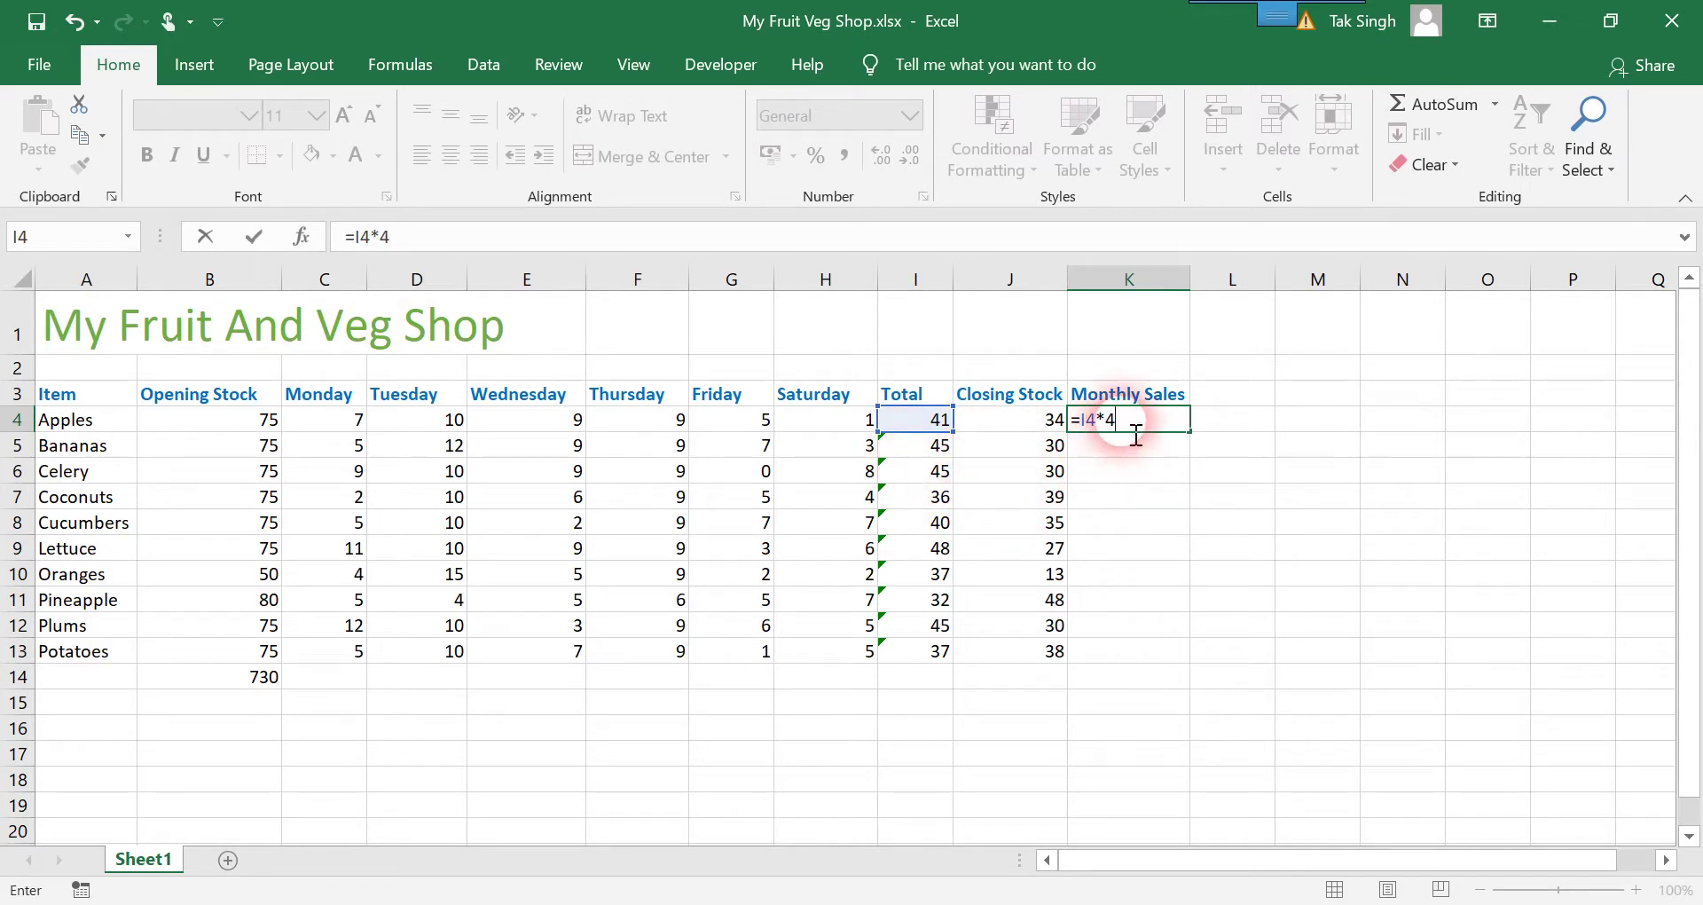
key("Return")
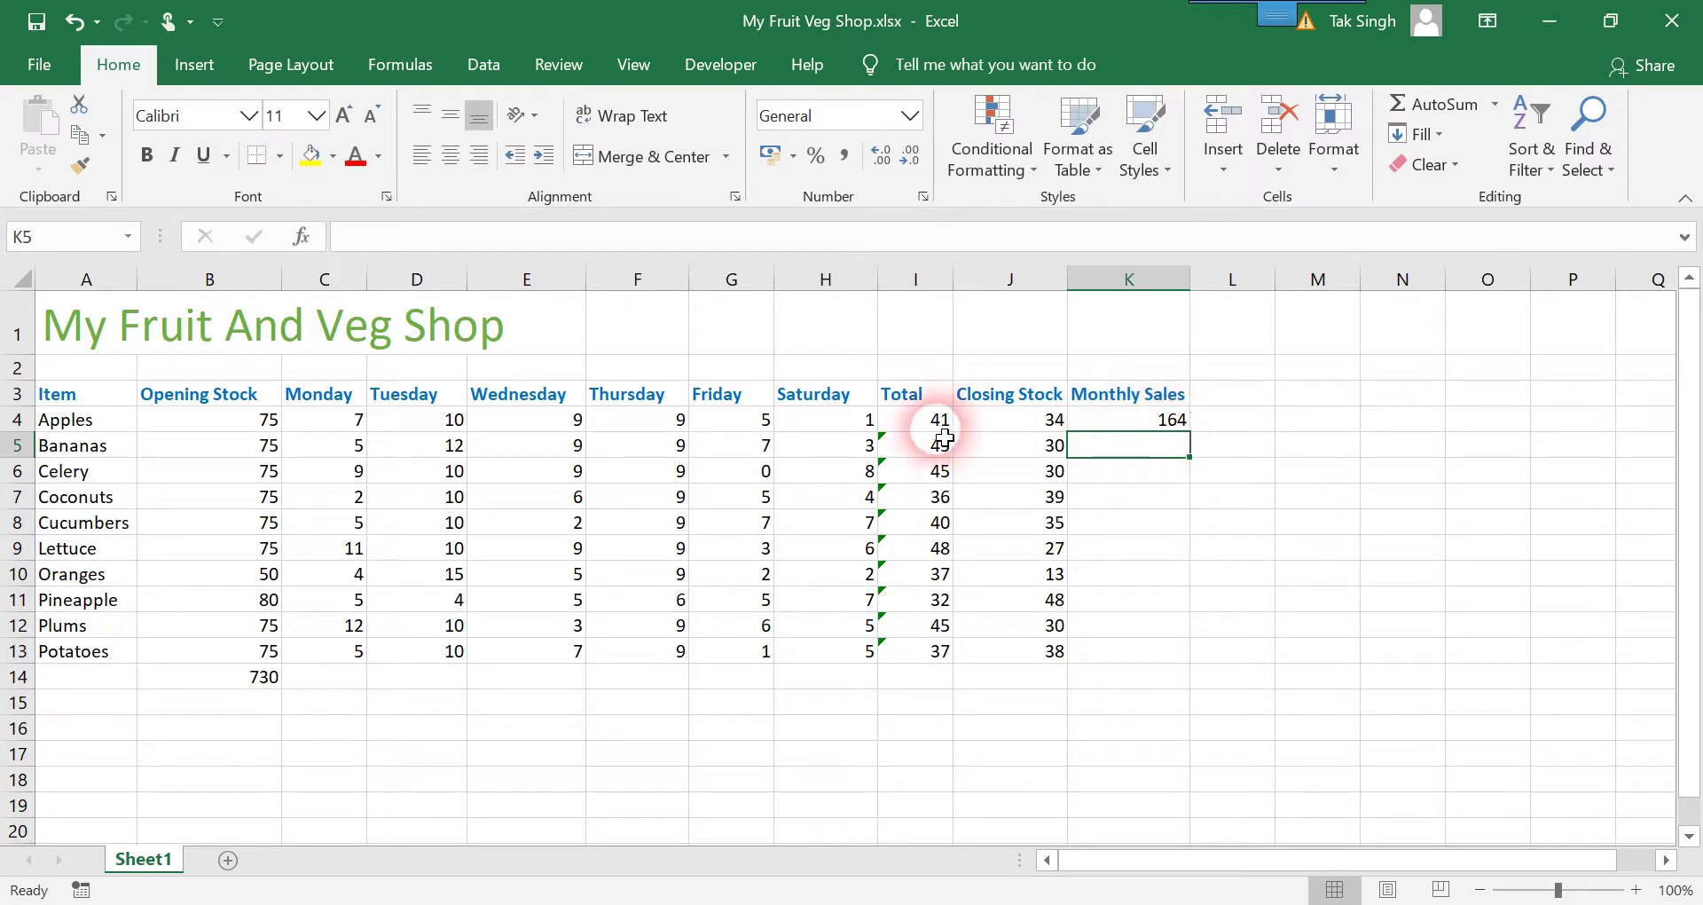
left_click(1145, 424)
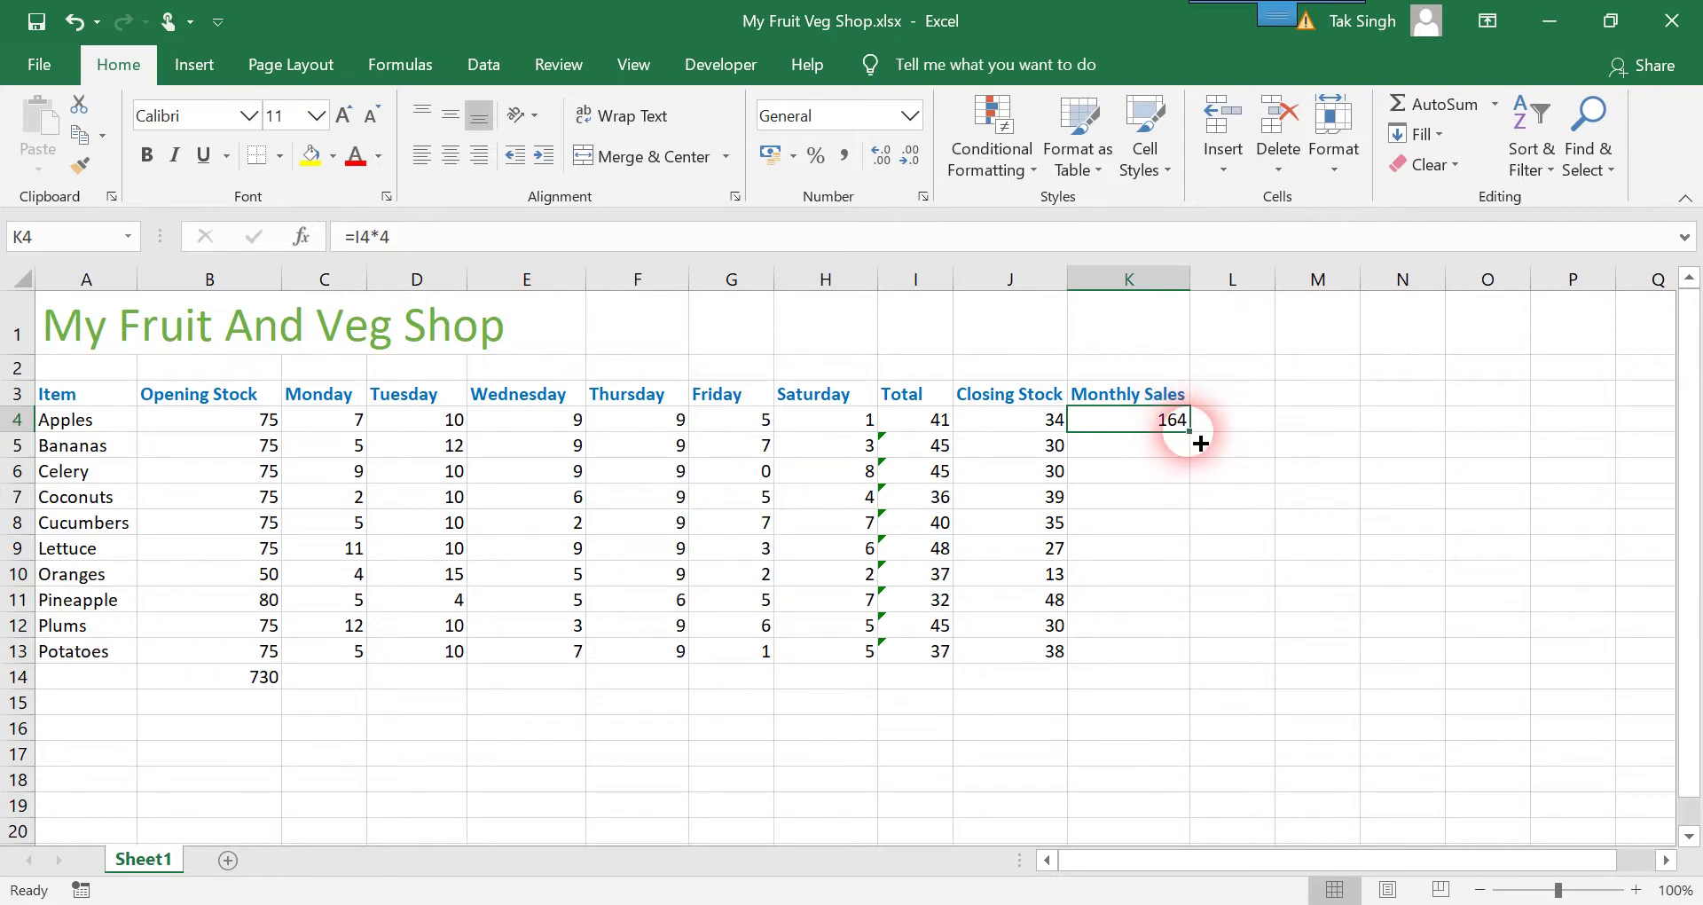
double_click(1200, 444)
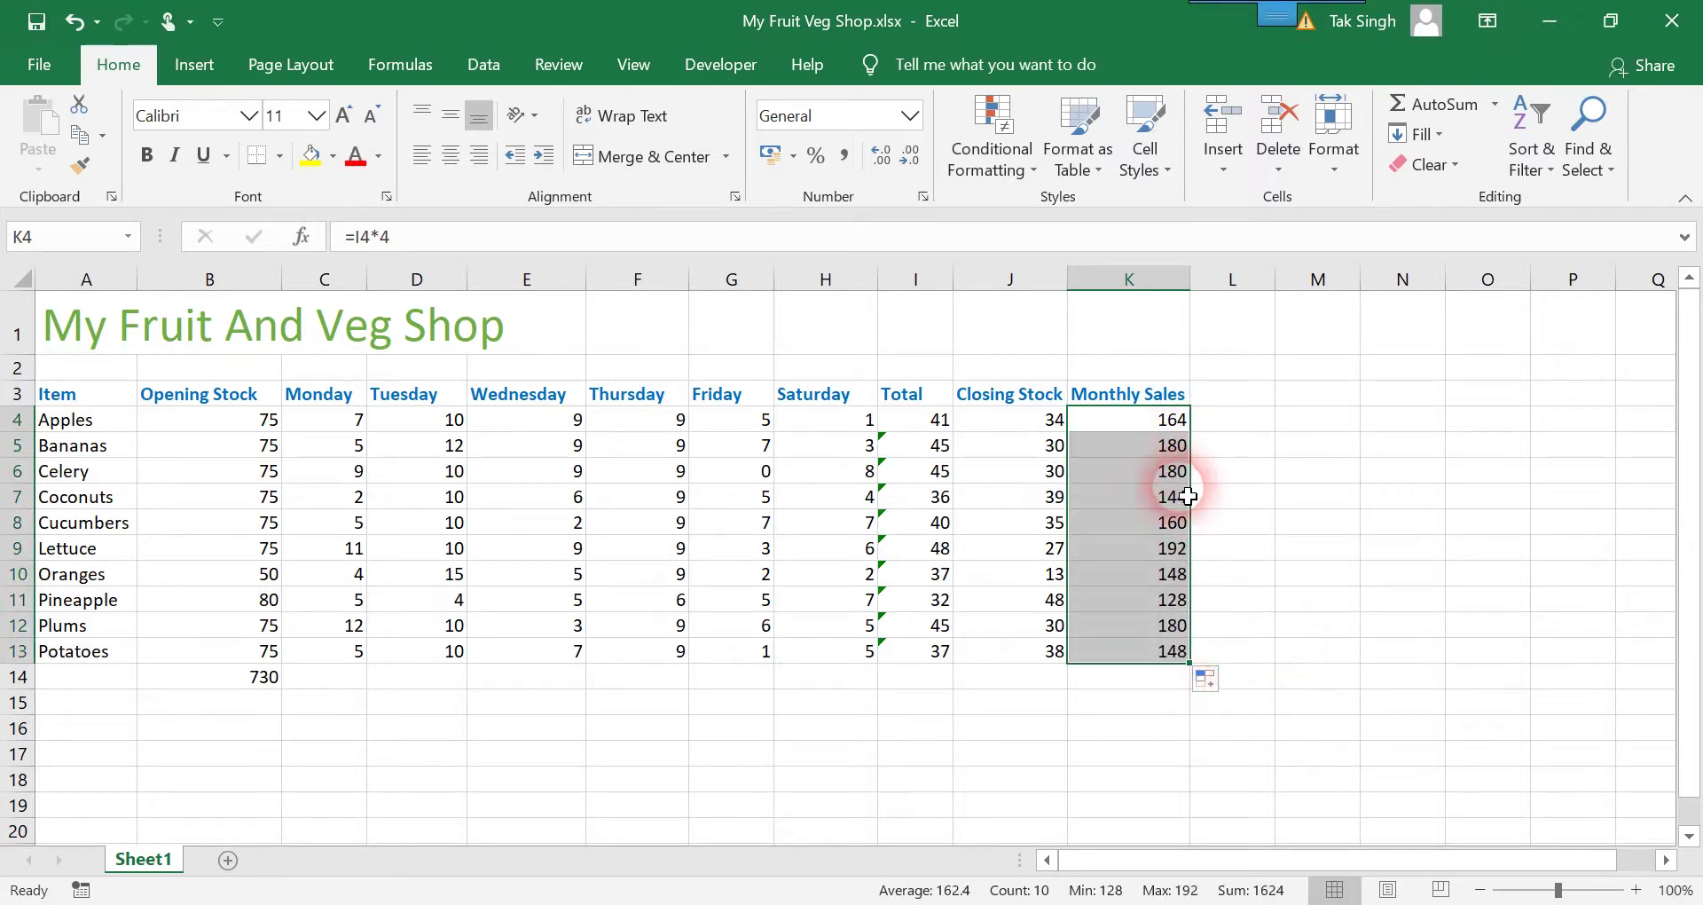
left_click(1251, 392)
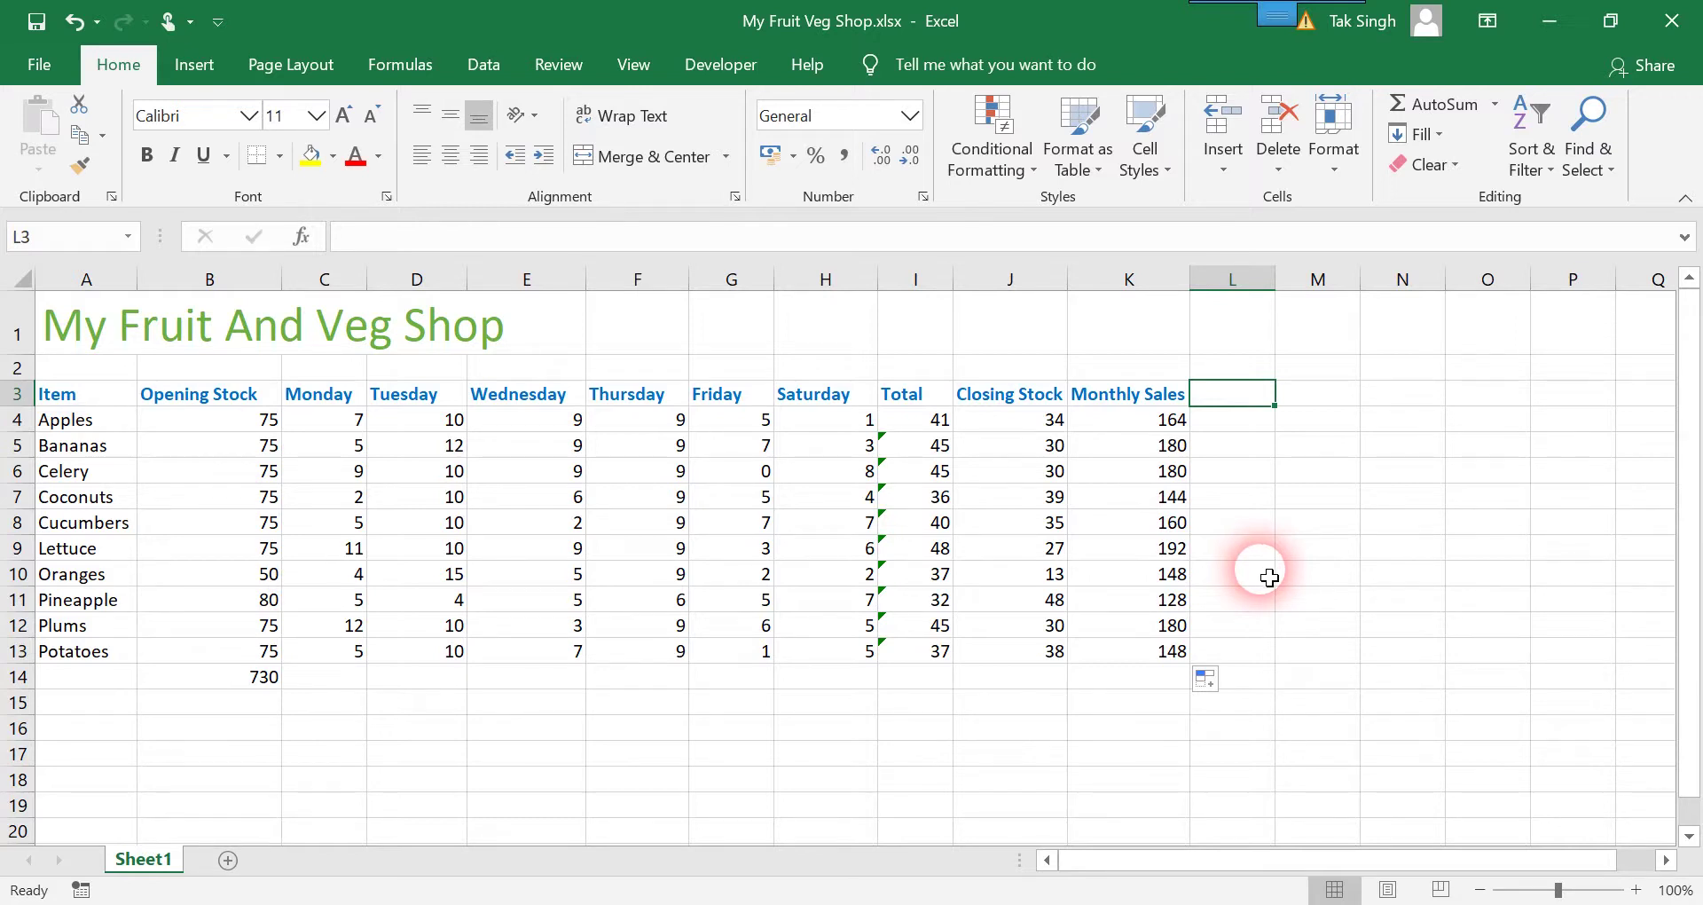
Step: Enter 'Average Daily Sales' in L3, fixing a typo, and autofit column L
type("A")
type("veraage")
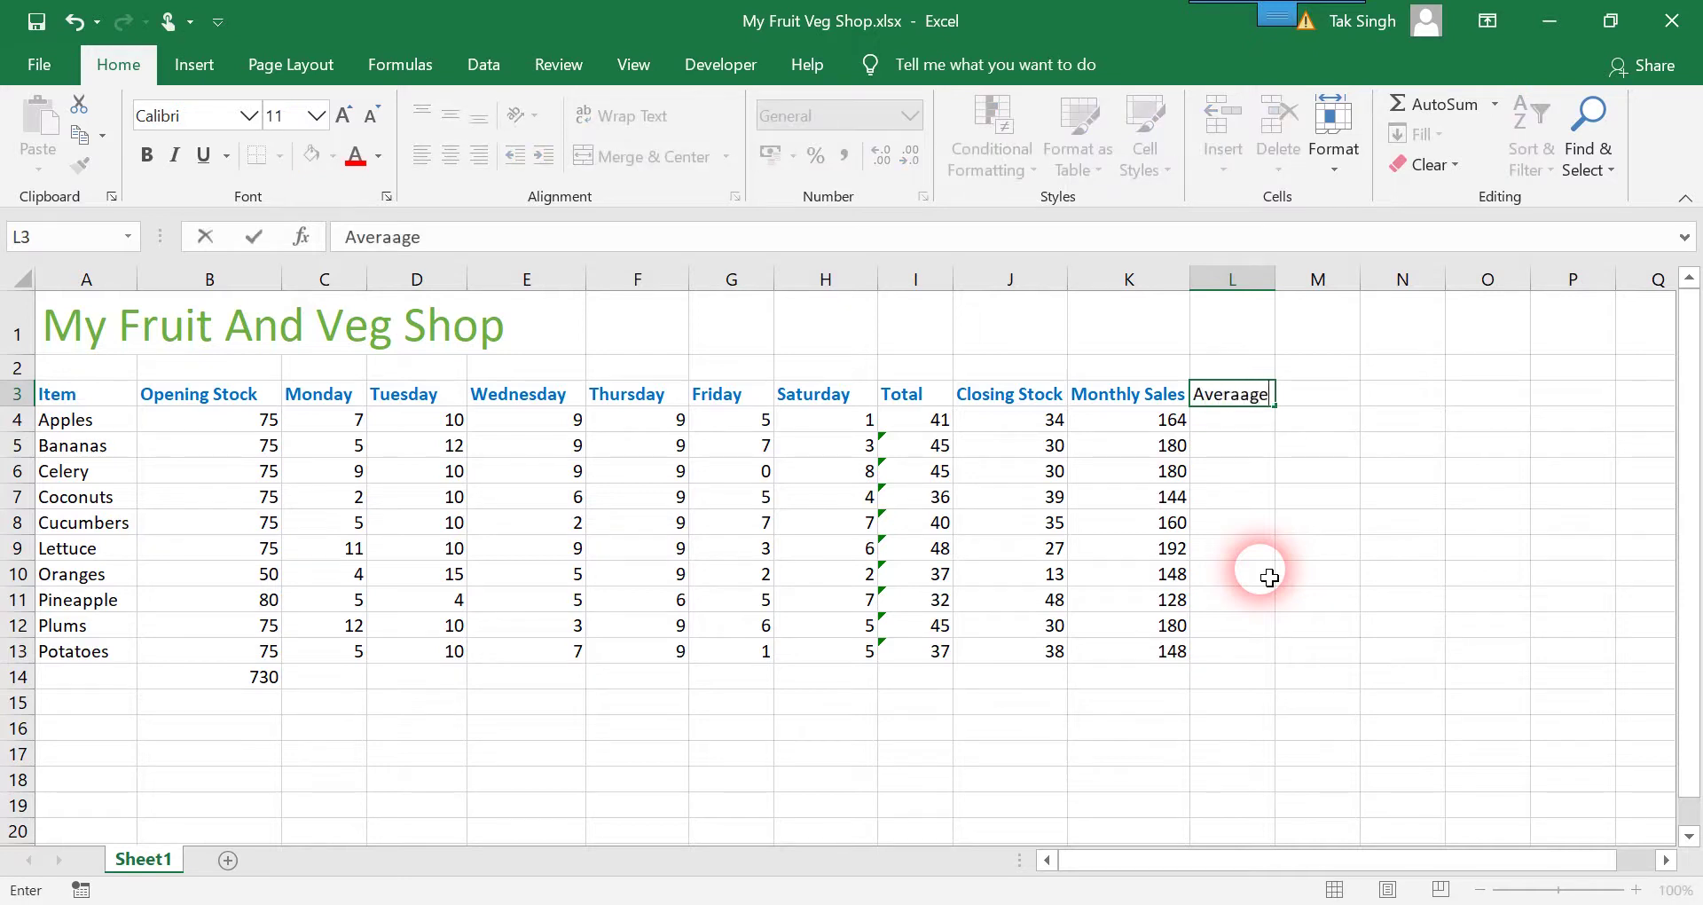
key("BackSpace")
key("BackSpace")
key("BackSpace")
type("ge Daily S")
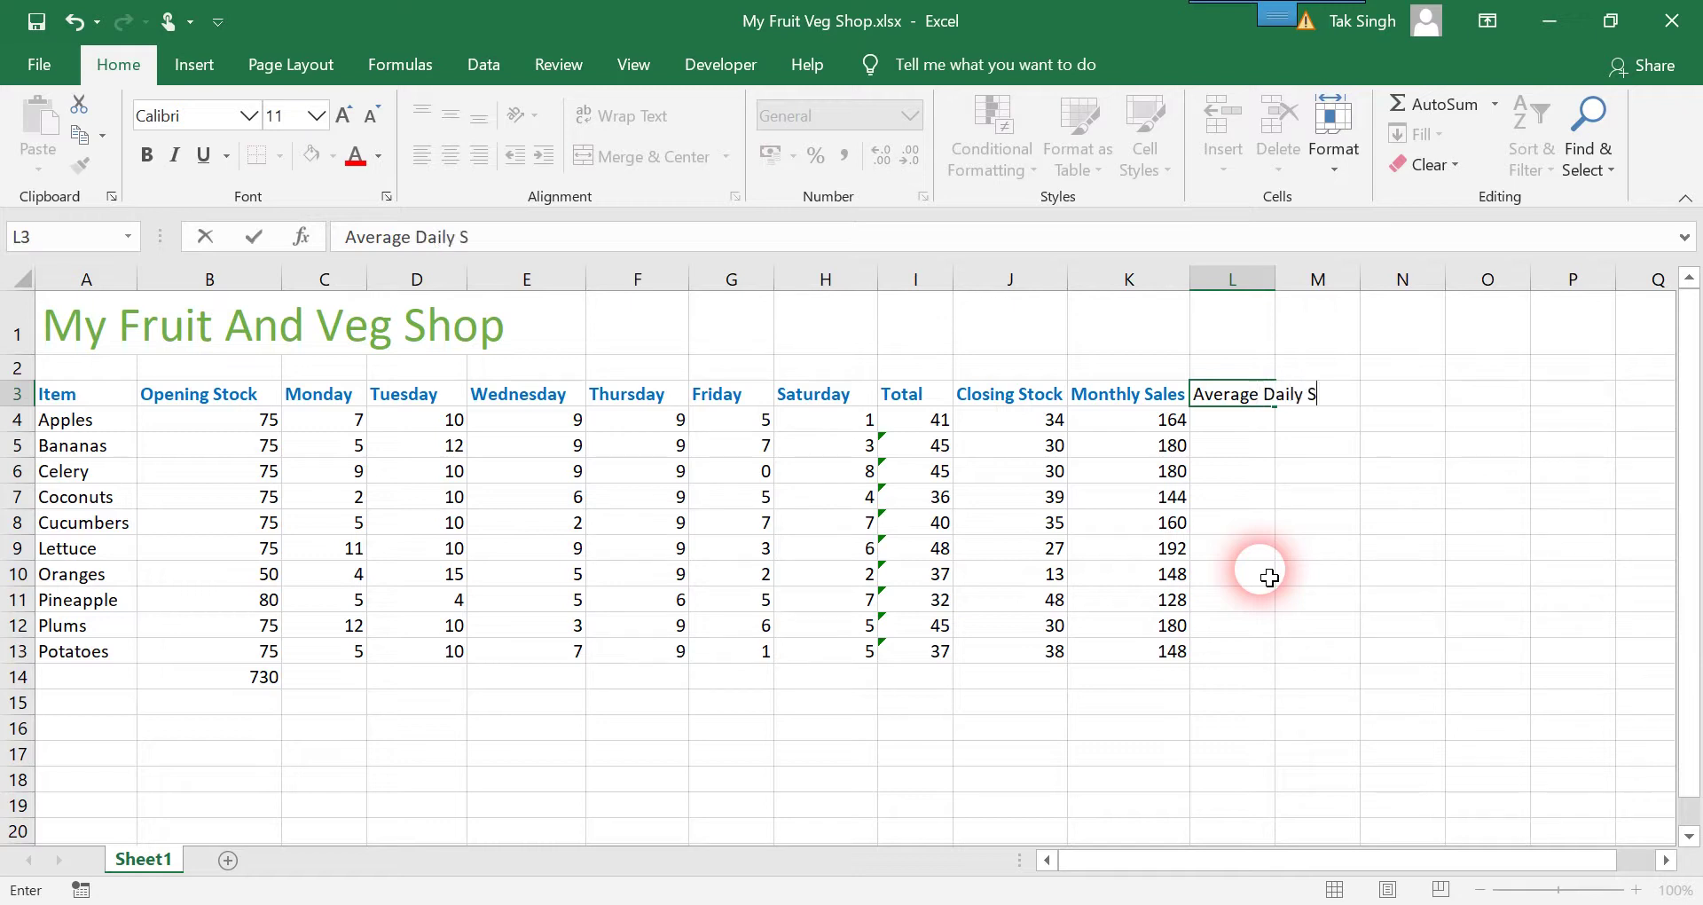
type("ales")
key("Return")
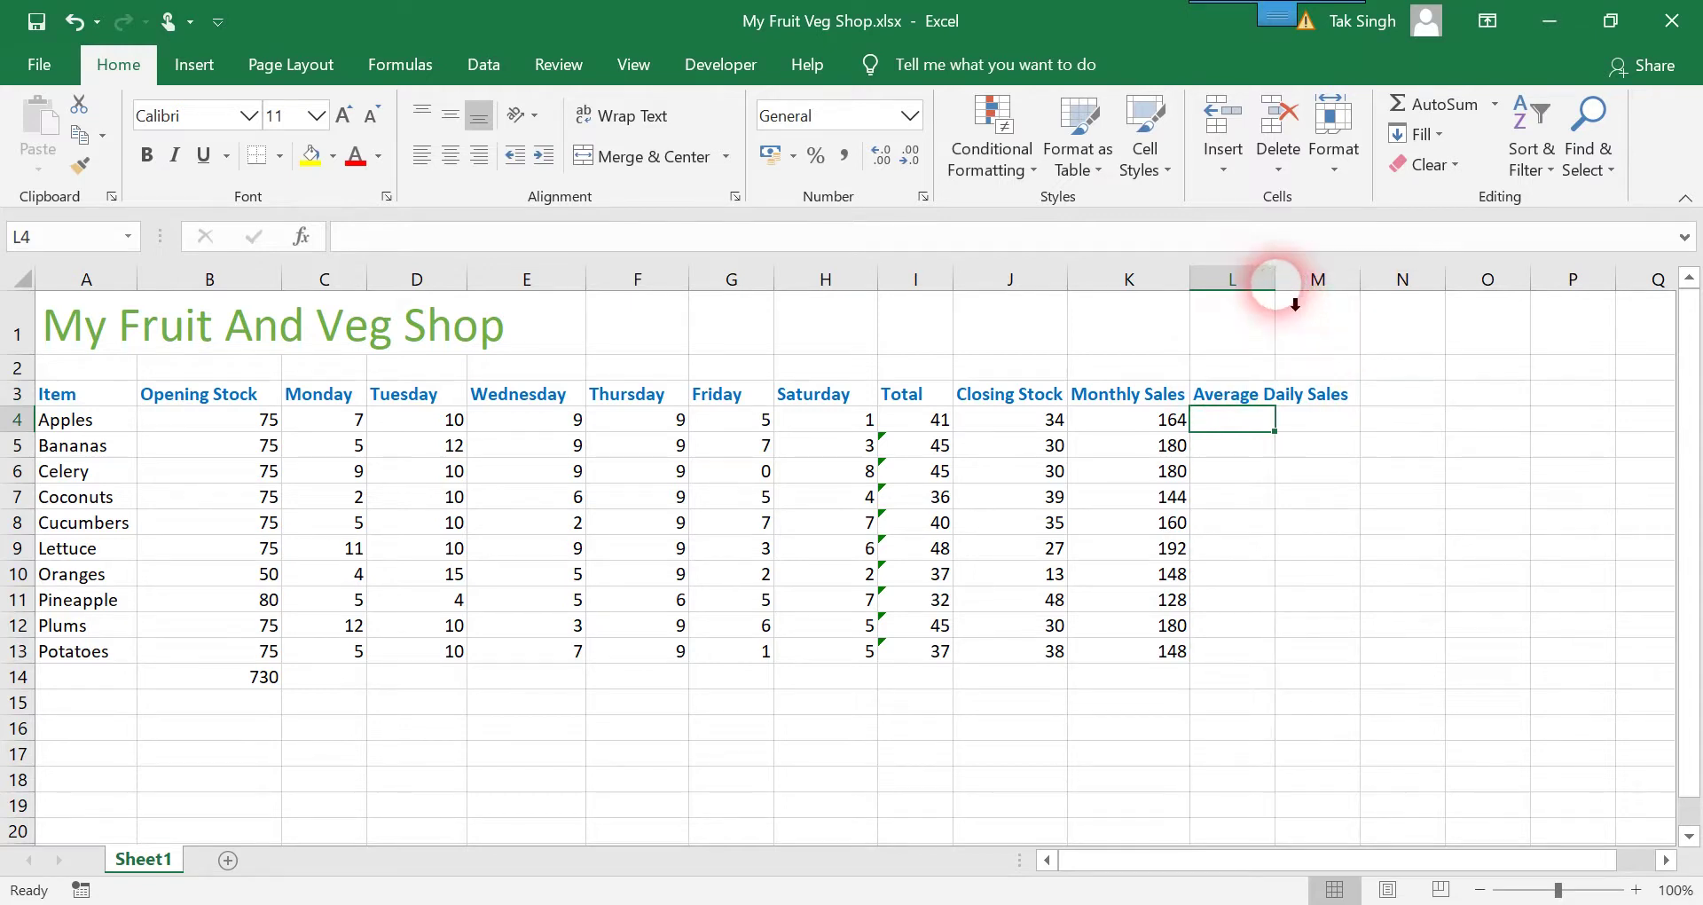
double_click(1276, 280)
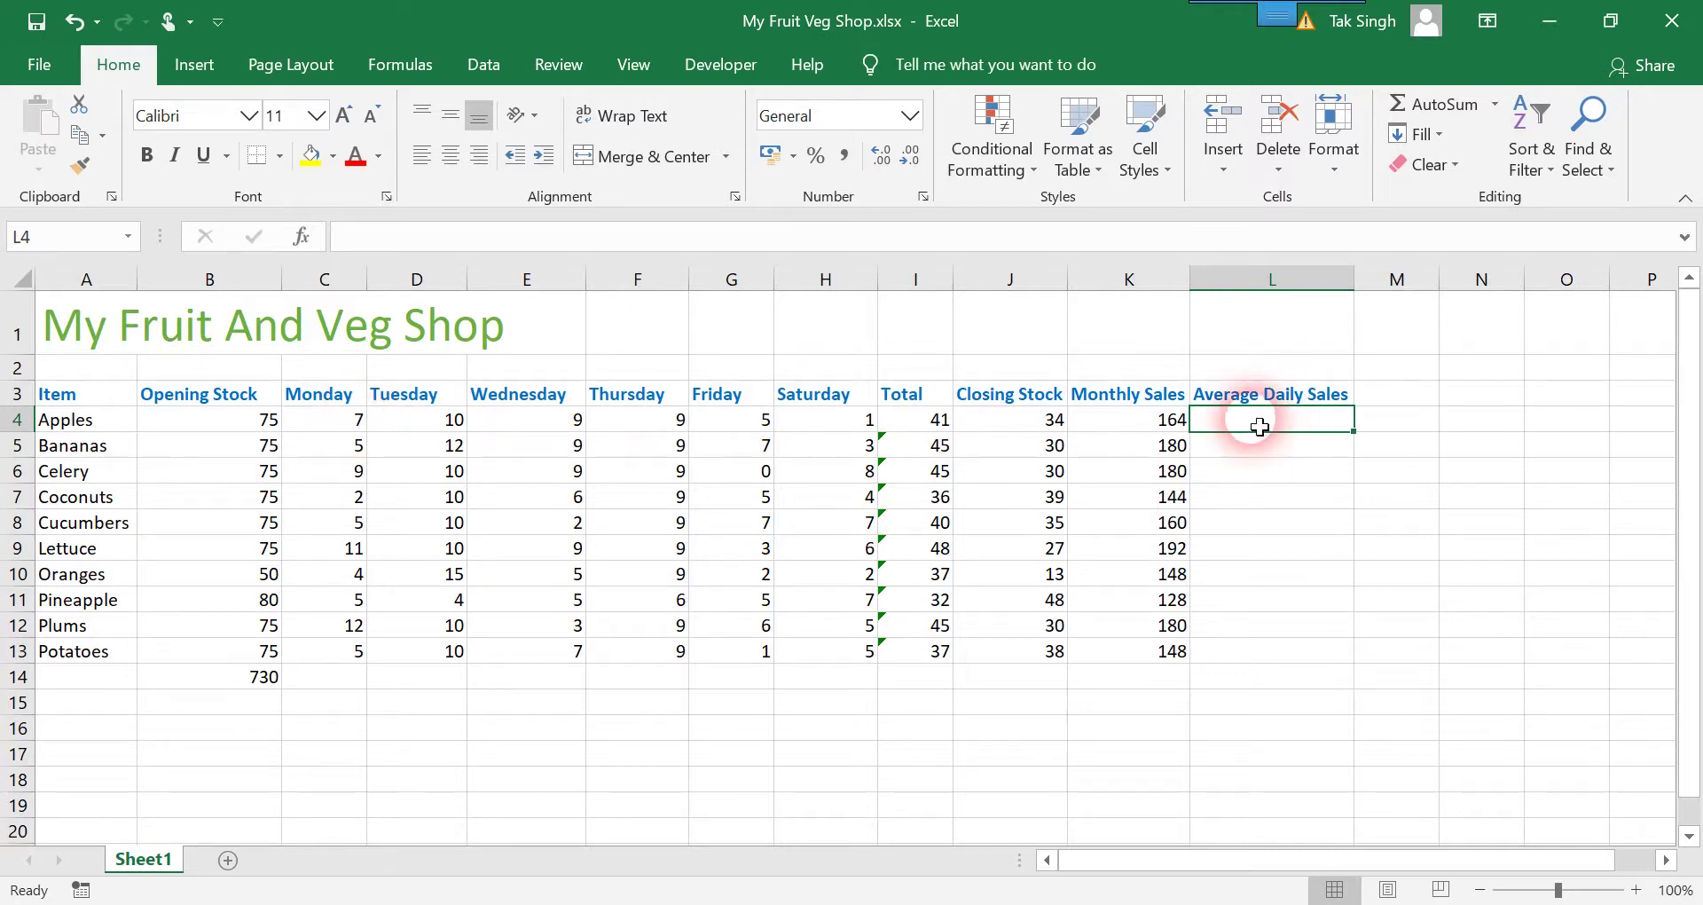
type("=")
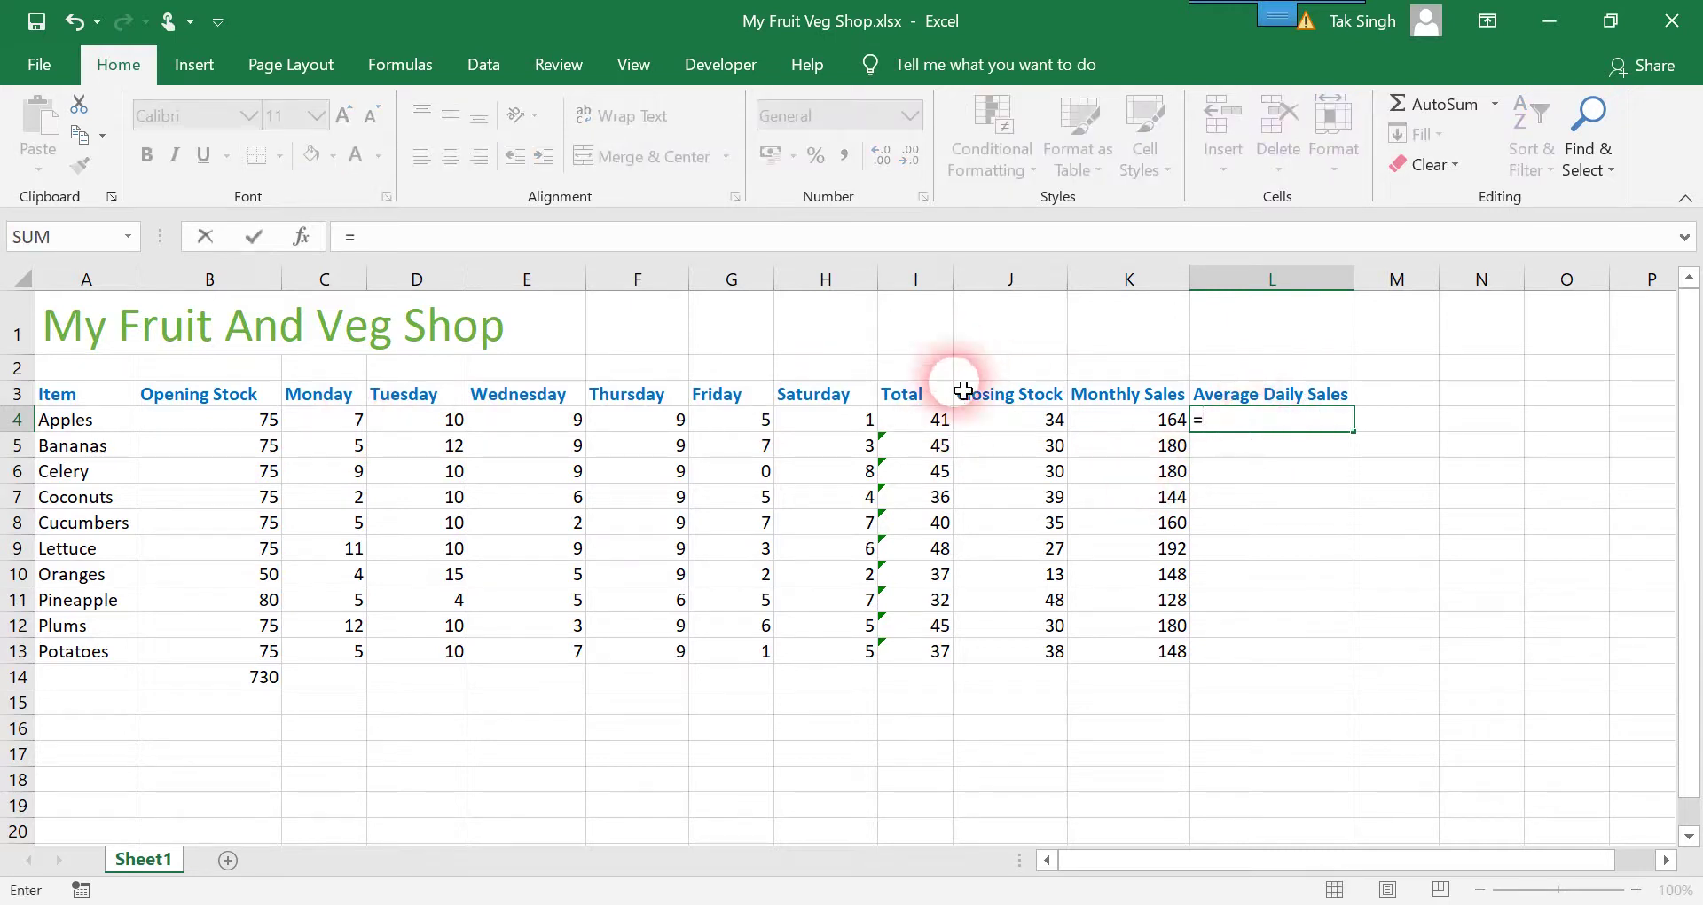
Step: Enter =I4/6 in L4 and fill it down through Potatoes in L13
left_click(945, 423)
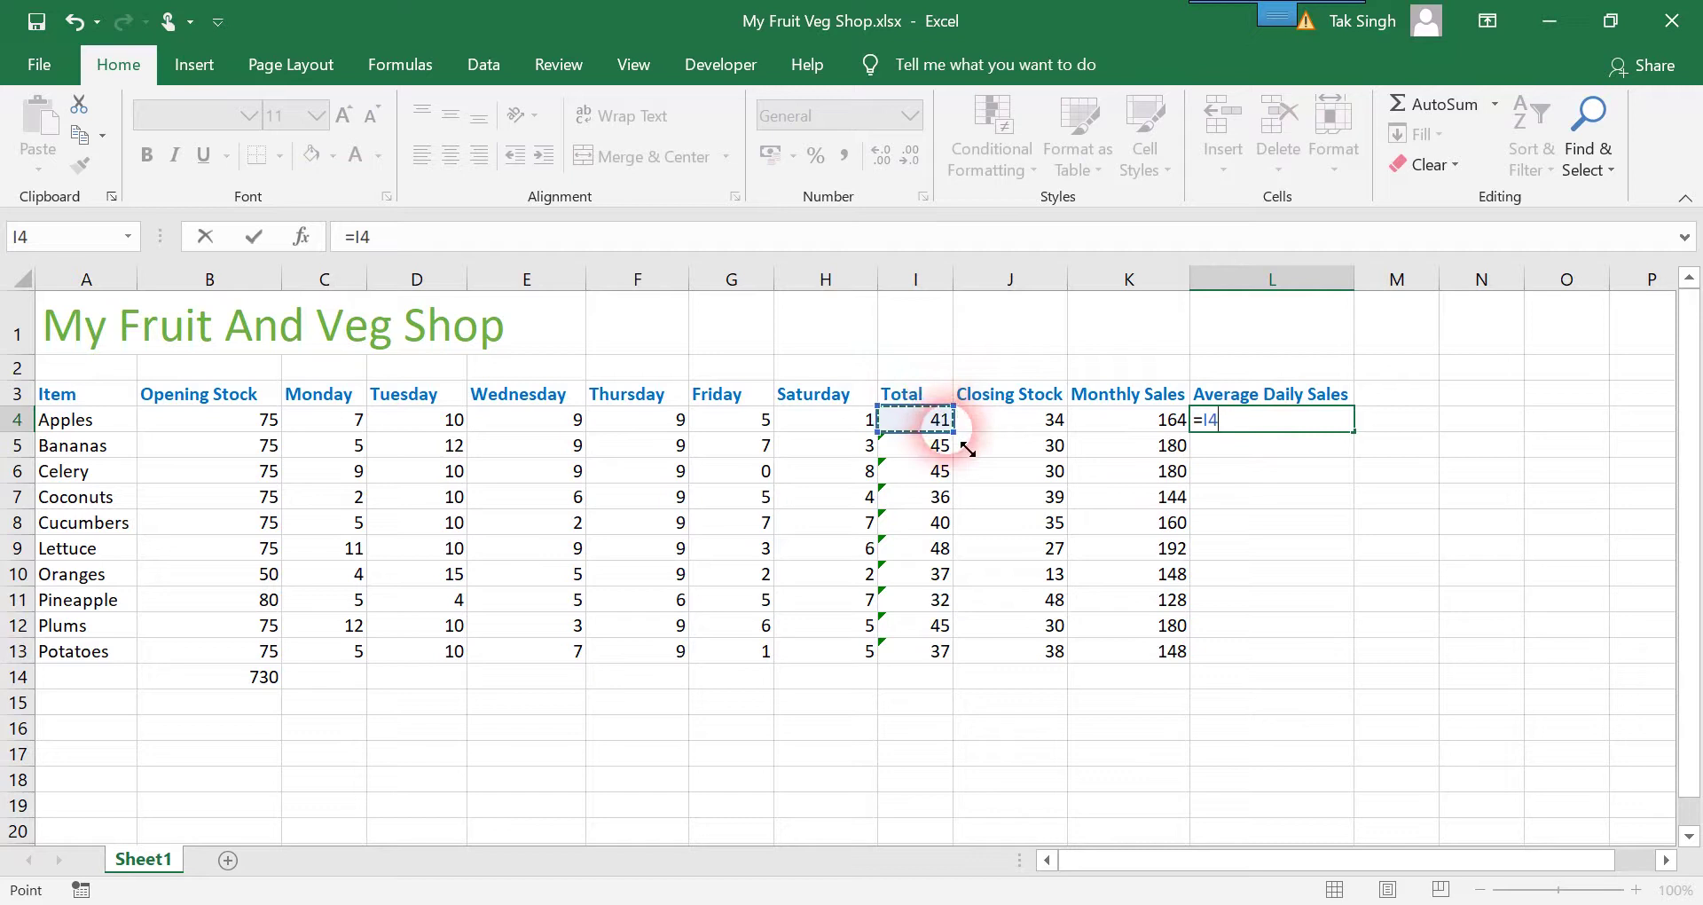
type("/6")
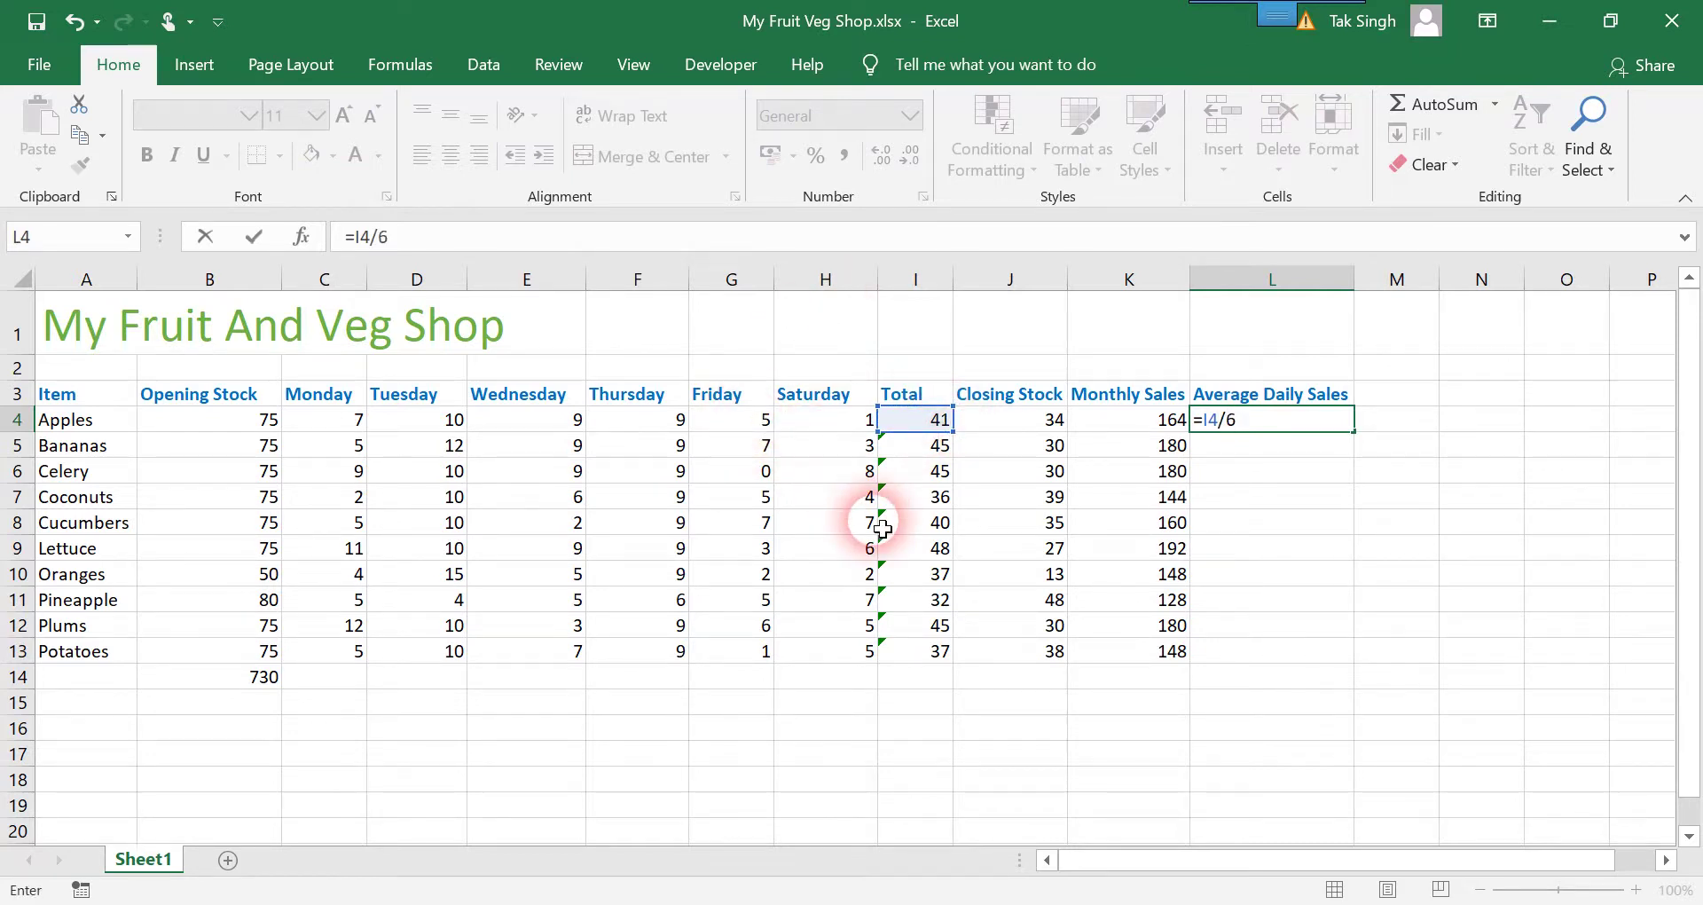
key("Return")
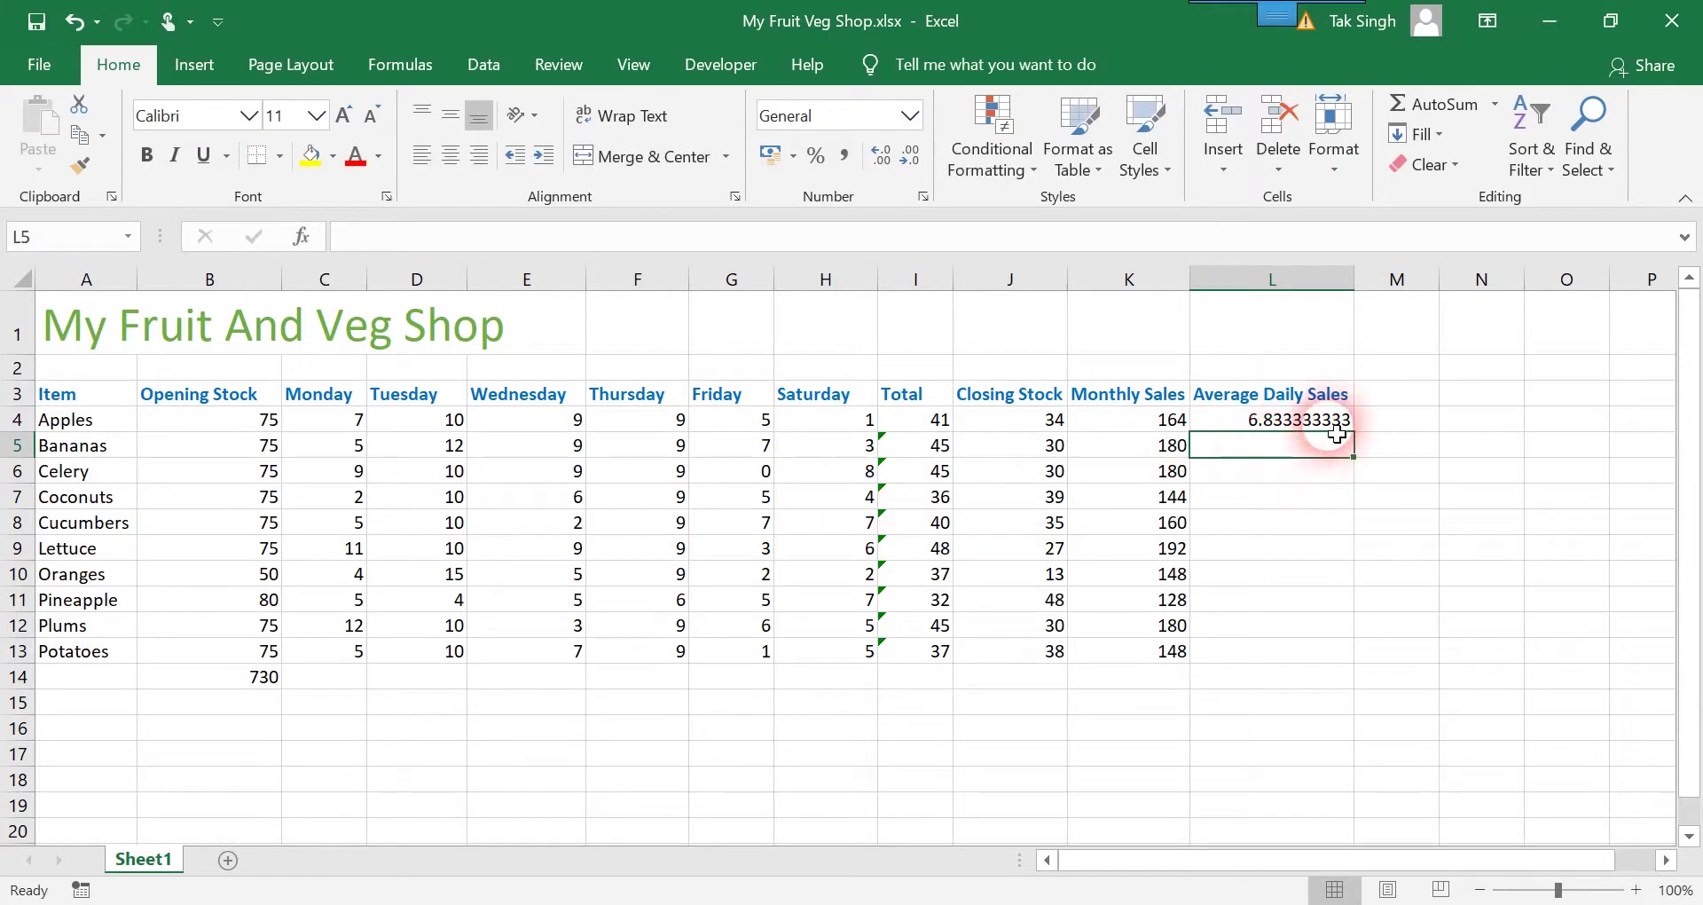
left_click(1336, 428)
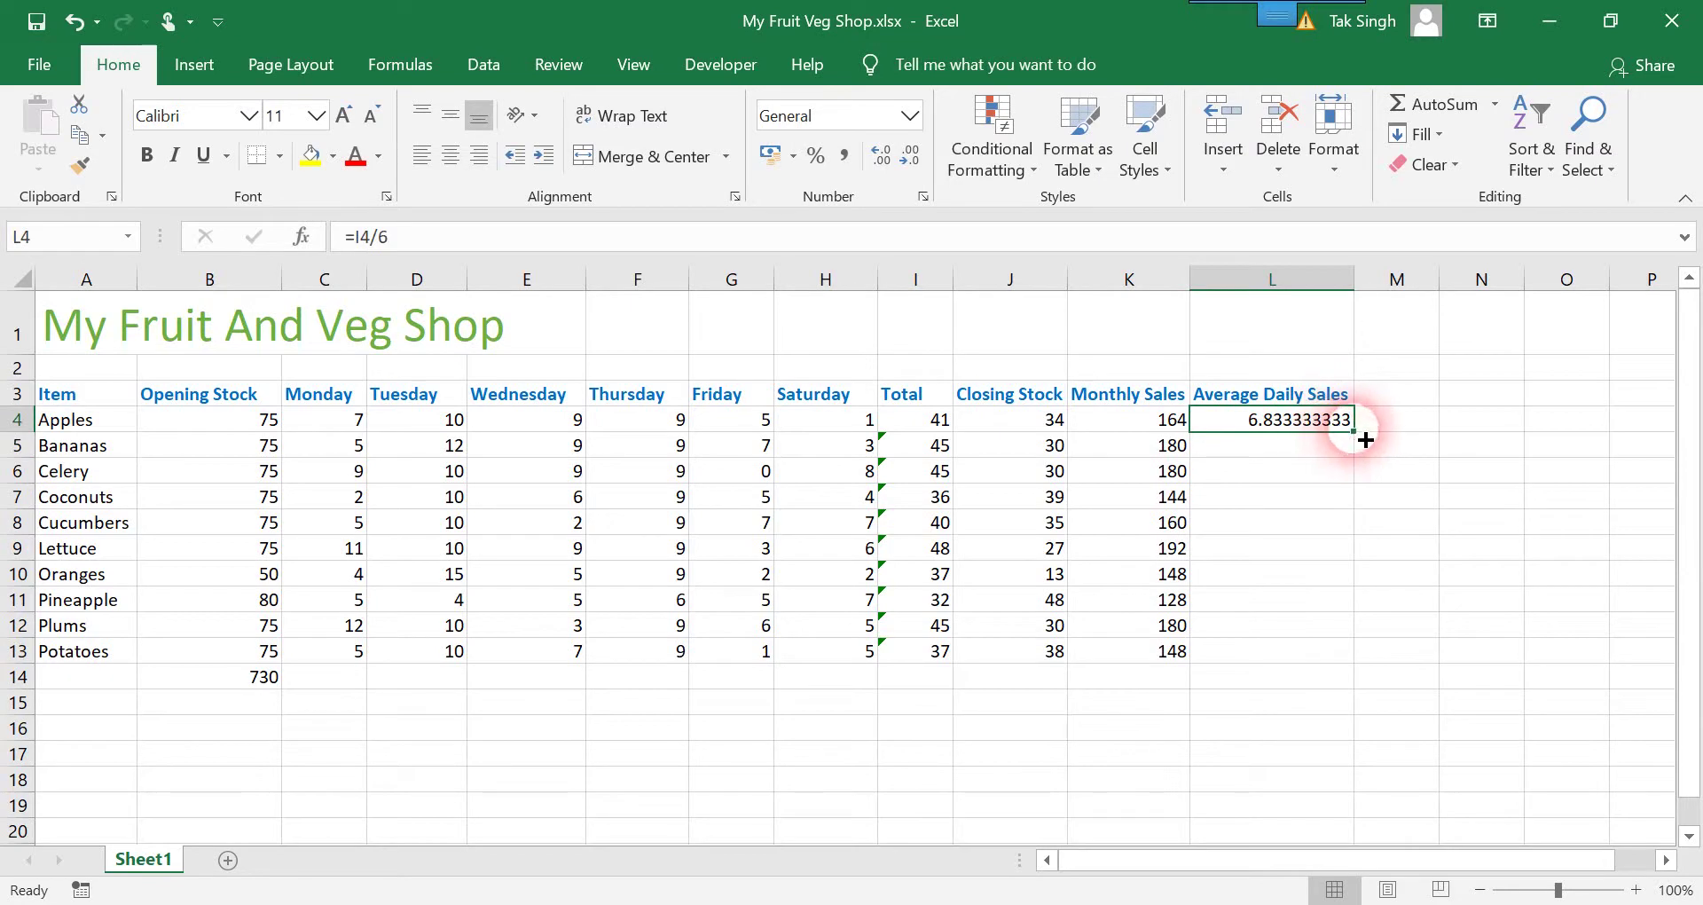
double_click(1365, 440)
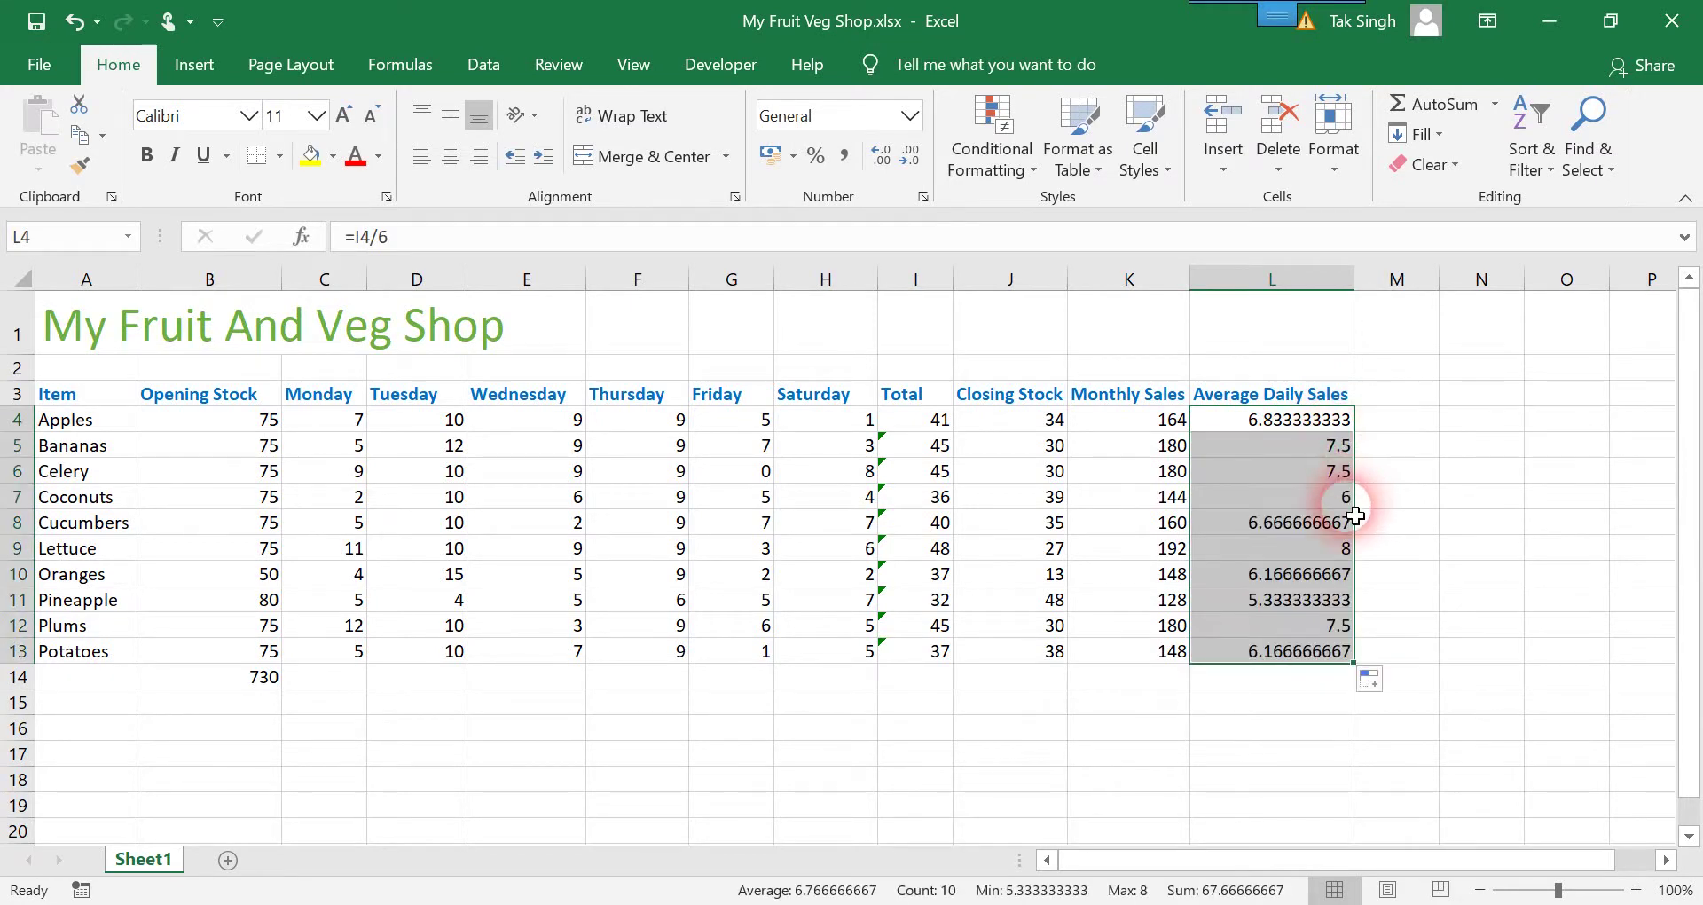
left_click(1399, 521)
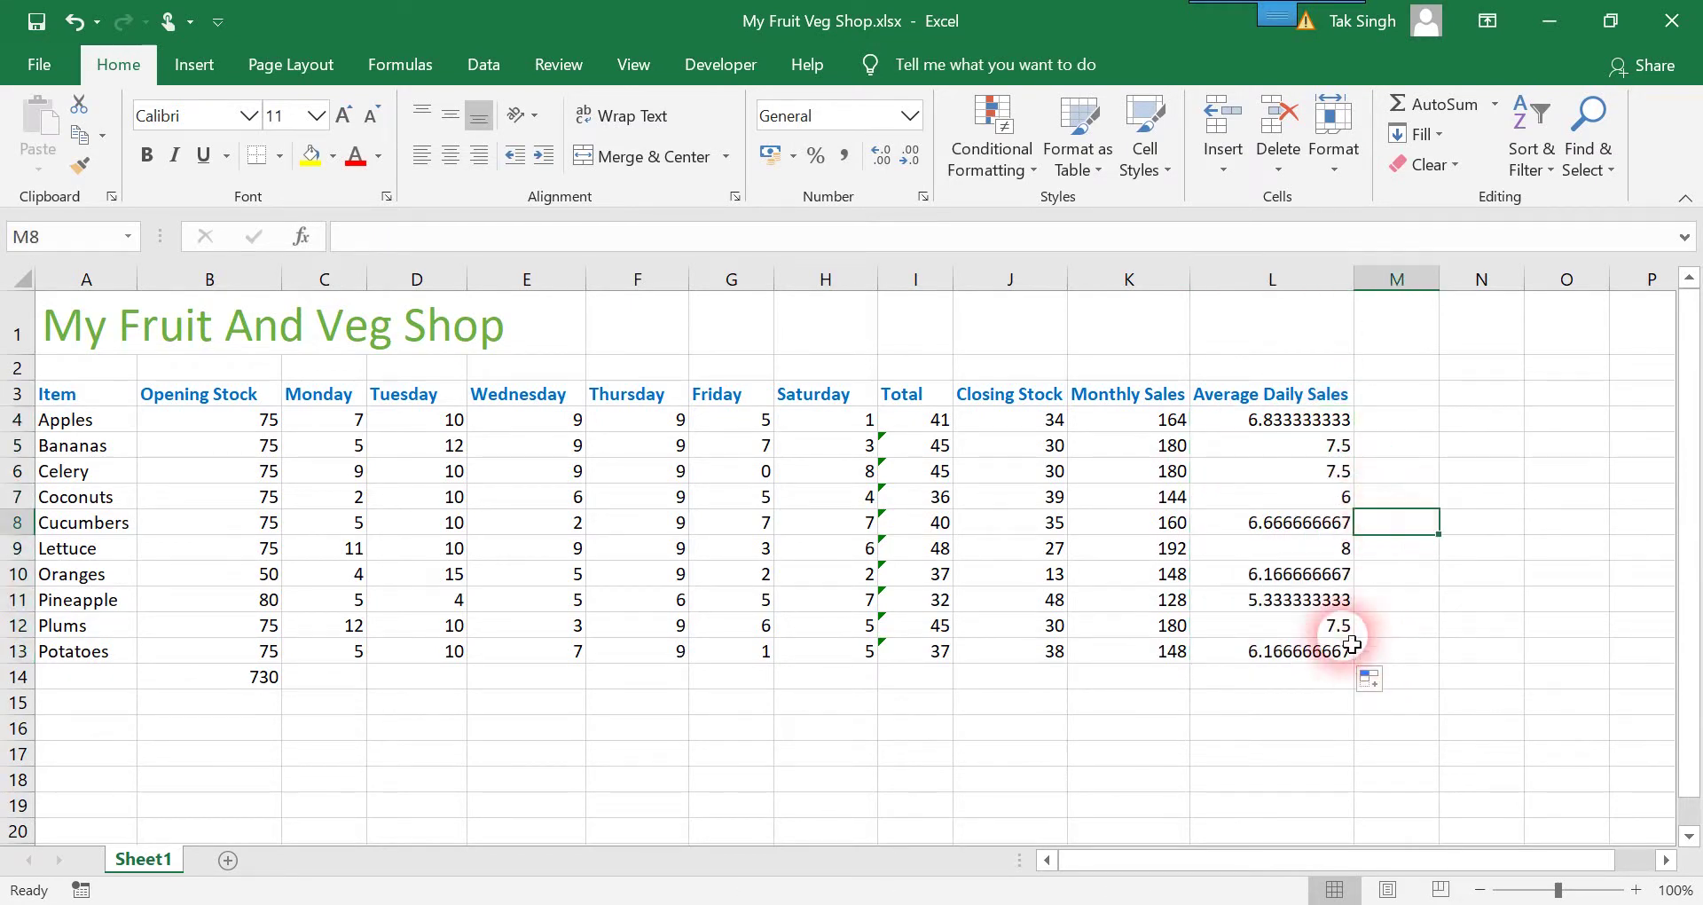